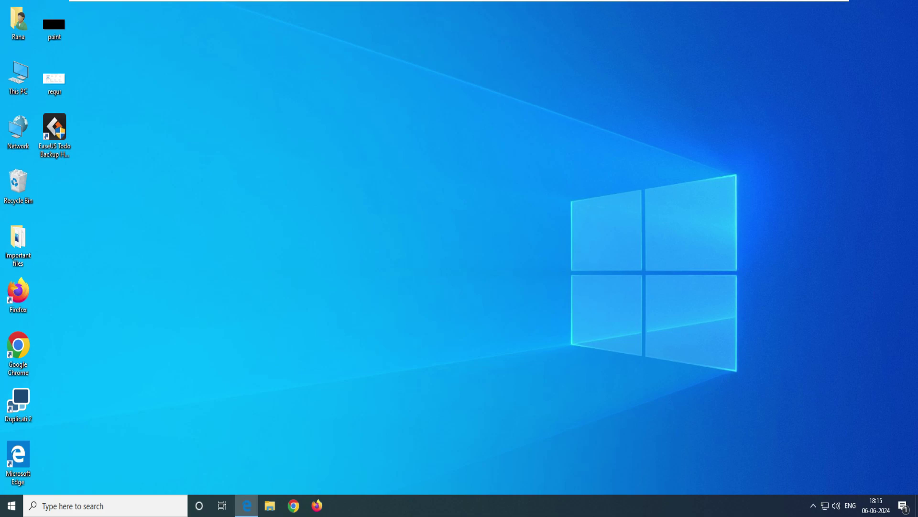
Step: Switch to Microsoft Edge and log in to Duplicati with the account password
{"action": "left_click", "coordinate": [246, 505]}
{"action": "type", "text": "******"}
{"action": "key", "text": "Return"}
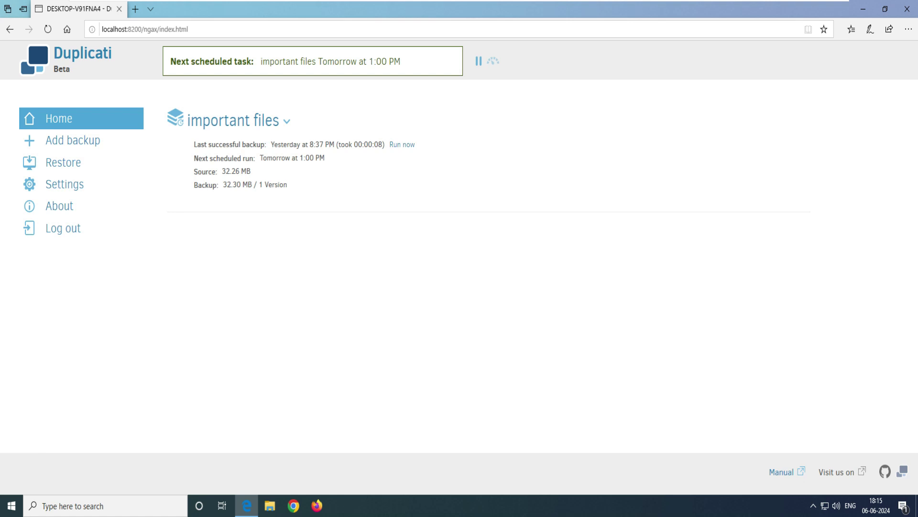
Step: Run the important files backup job immediately and check its backup files on DRIVE (F:) in File Explorer
{"action": "mouse_move", "coordinate": [195, 144]}
{"action": "left_mouse_down"}
{"action": "mouse_move", "coordinate": [320, 145]}
{"action": "mouse_move", "coordinate": [194, 145]}
{"action": "left_mouse_up"}
{"action": "left_click", "coordinate": [321, 145]}
{"action": "left_click", "coordinate": [193, 145]}
{"action": "left_click", "coordinate": [402, 145]}
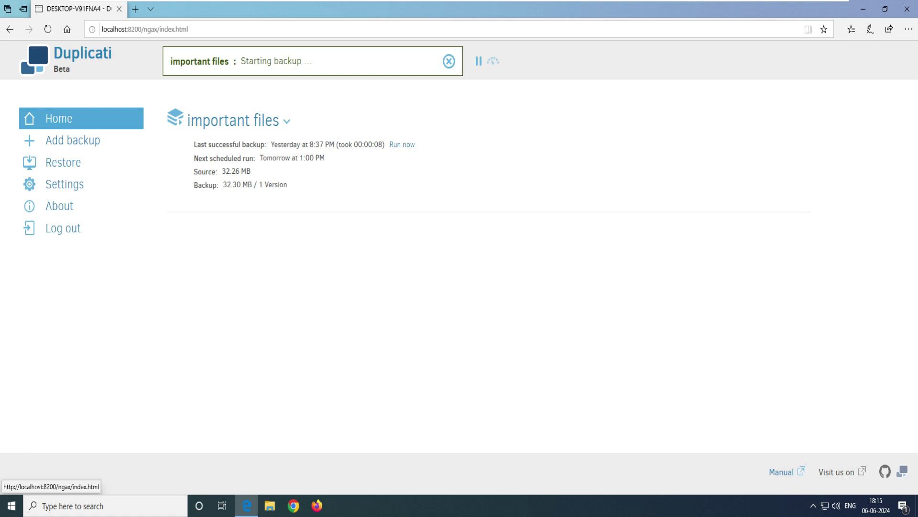
{"action": "left_click_drag", "start_coordinate": [665, 212], "coordinate": [703, 190]}
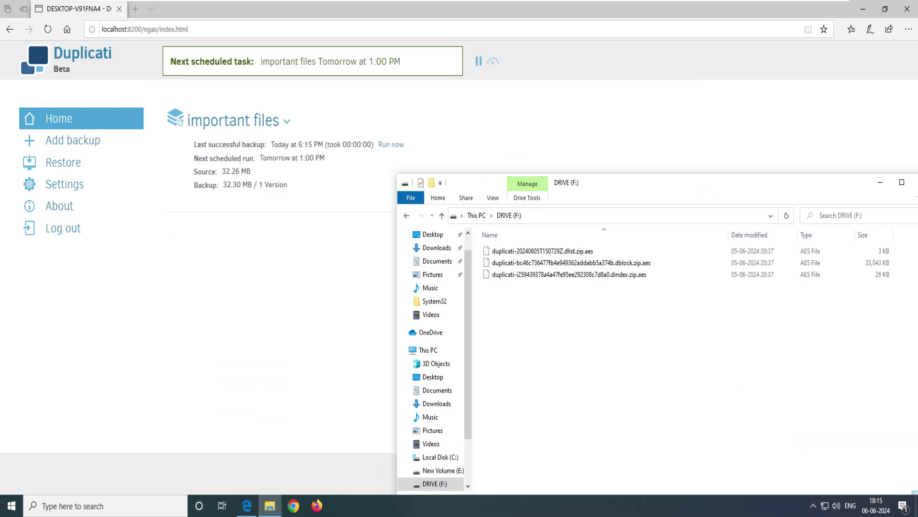
{"action": "key", "text": "alt+Tab"}
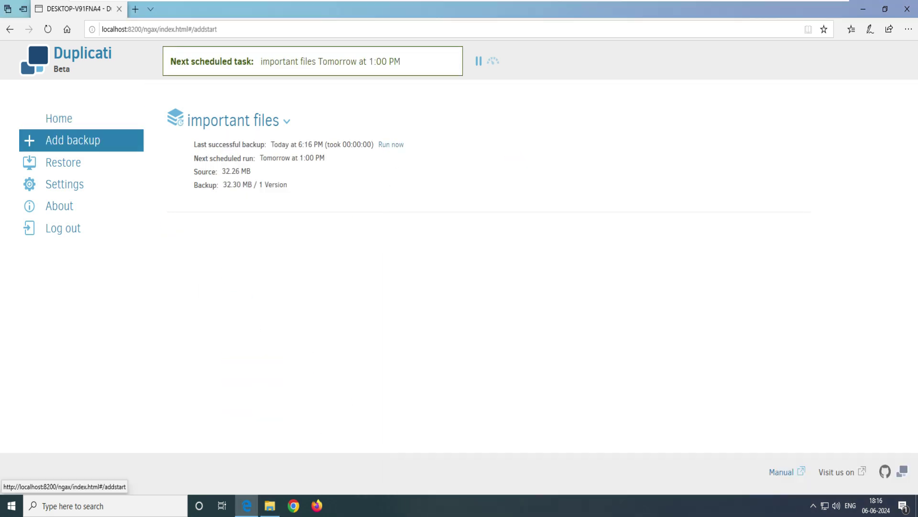
Step: Configure a new backup named "new backup" with built-in AES-256 encryption and enter its passphrase in both passphrase fields
{"action": "left_click", "coordinate": [71, 141]}
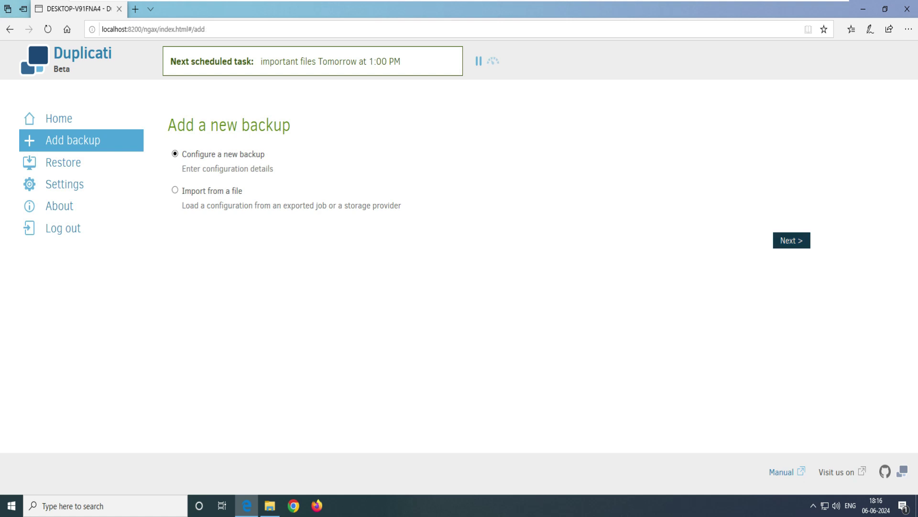
{"action": "left_click", "coordinate": [792, 240]}
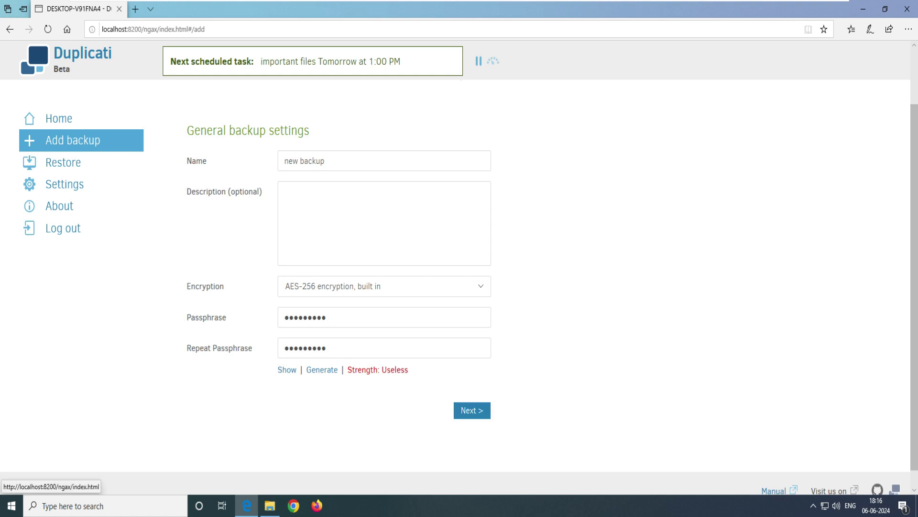
{"action": "left_click", "coordinate": [472, 410]}
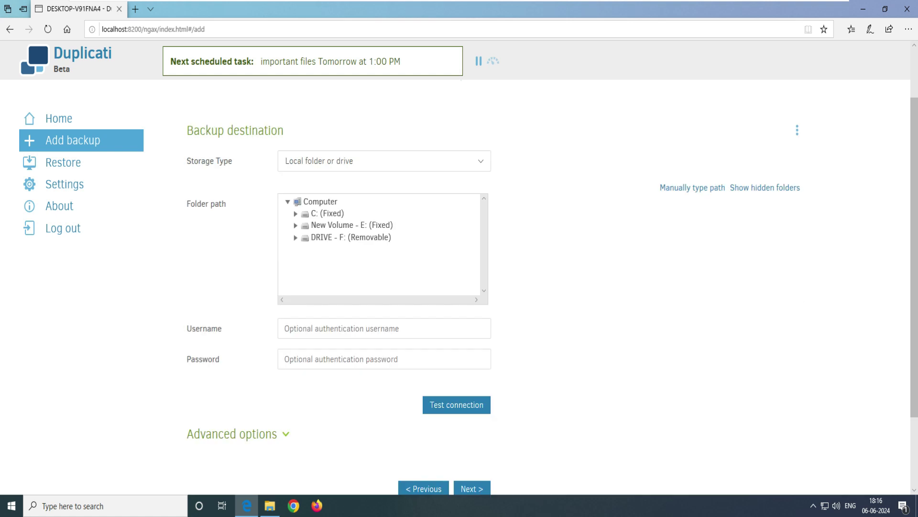
Step: Set the backup destination to the removable DRIVE - F: and continue to the source data
{"action": "left_click", "coordinate": [350, 238]}
{"action": "triple_click", "coordinate": [235, 130]}
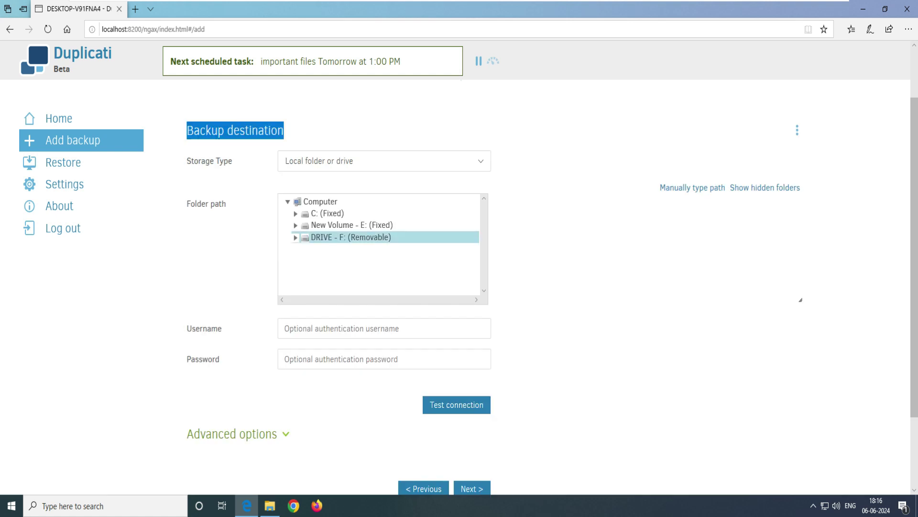
{"action": "scroll", "coordinate": [459, 287], "scroll_direction": "down", "scroll_amount": 2}
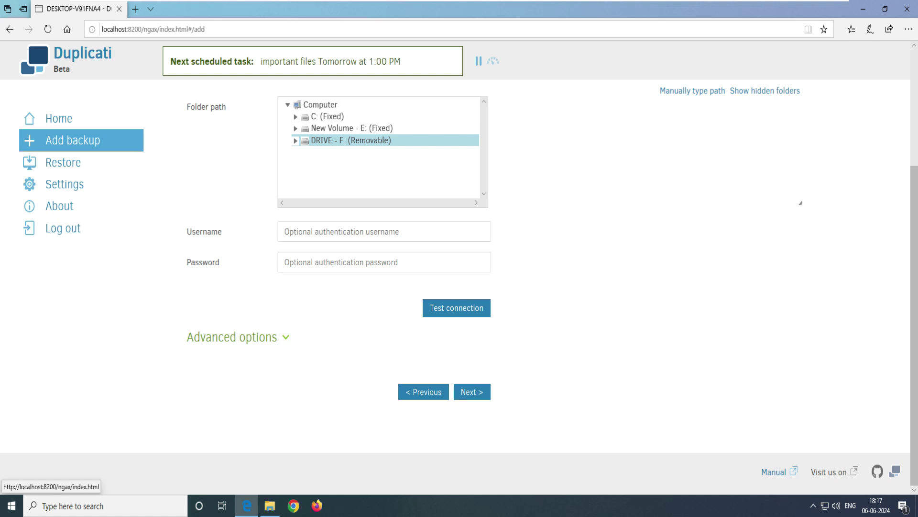
{"action": "left_click", "coordinate": [472, 392]}
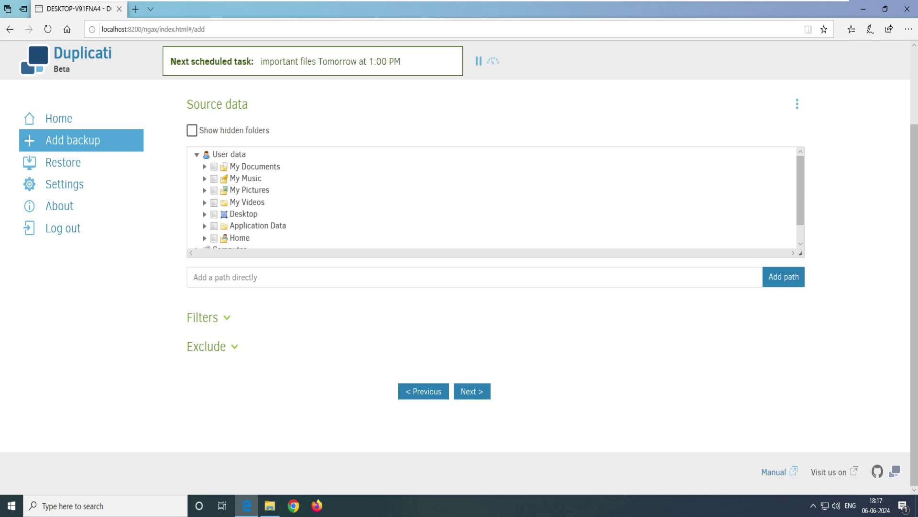
Step: Choose the Important files folder on the Desktop as source data and continue to the schedule
{"action": "left_click", "coordinate": [205, 214]}
{"action": "left_click", "coordinate": [221, 226]}
{"action": "left_click", "coordinate": [472, 390]}
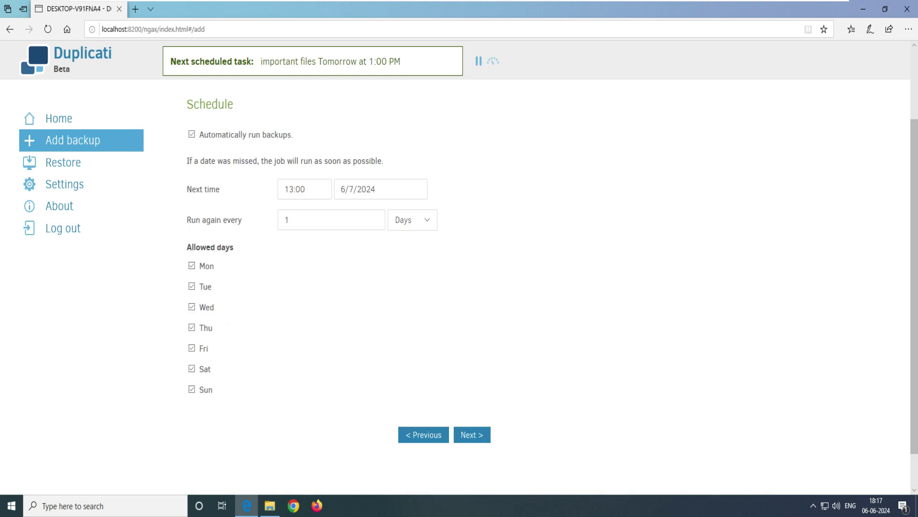
Step: Turn off automatic backup runs and save the job with the default general options, accepting the weak passphrase
{"action": "left_click", "coordinate": [191, 134]}
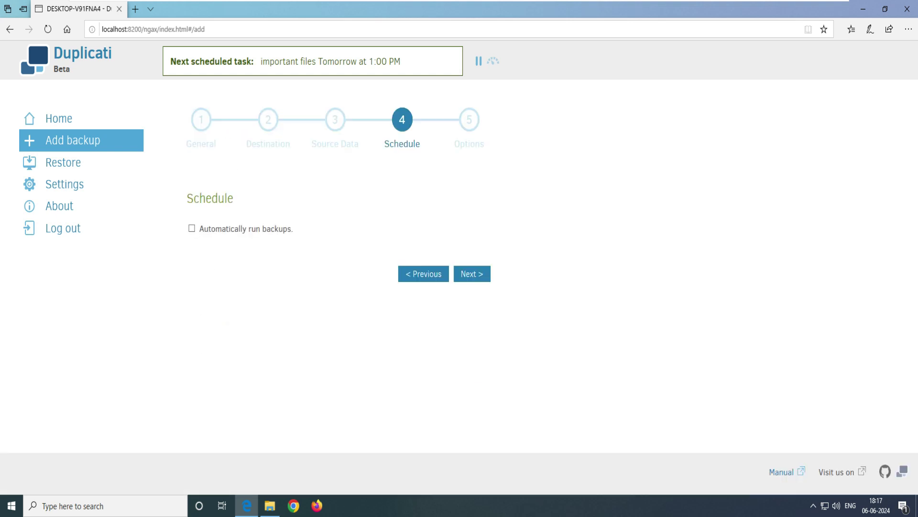
{"action": "left_click", "coordinate": [473, 274]}
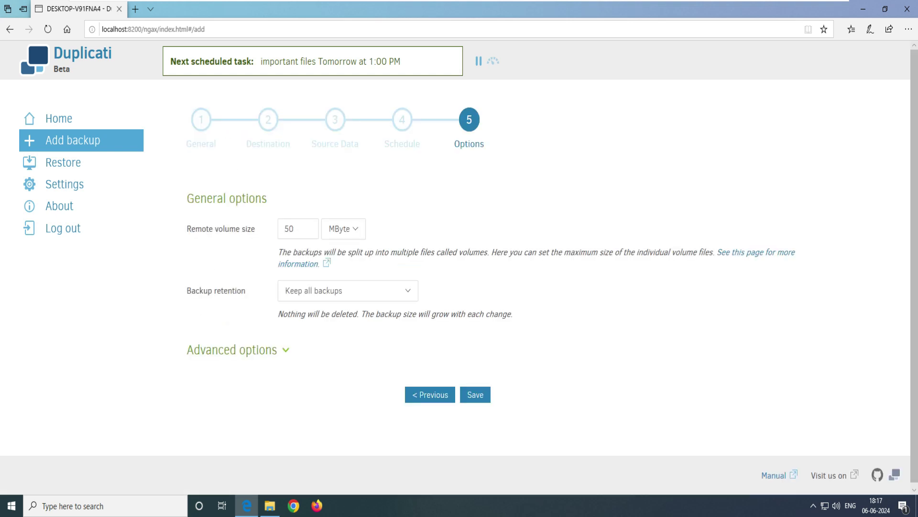
{"action": "left_click", "coordinate": [475, 395]}
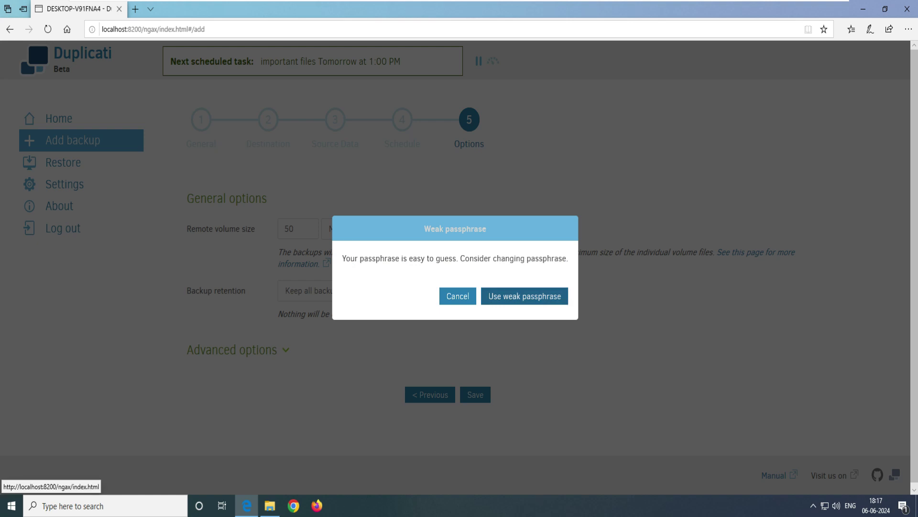
{"action": "left_click", "coordinate": [525, 296]}
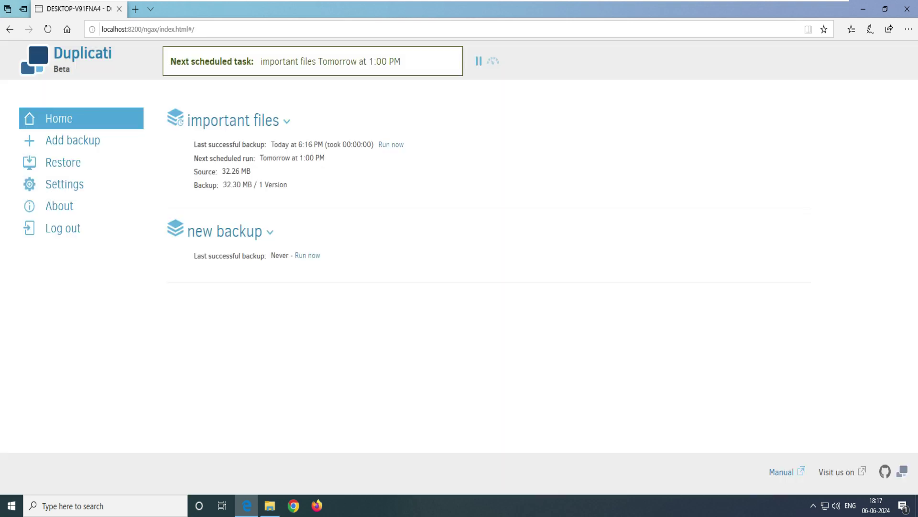
Step: Run the new backup job immediately and check its progress and last successful backup time
{"action": "left_click_drag", "start_coordinate": [276, 231], "coordinate": [193, 184]}
{"action": "left_click", "coordinate": [308, 255]}
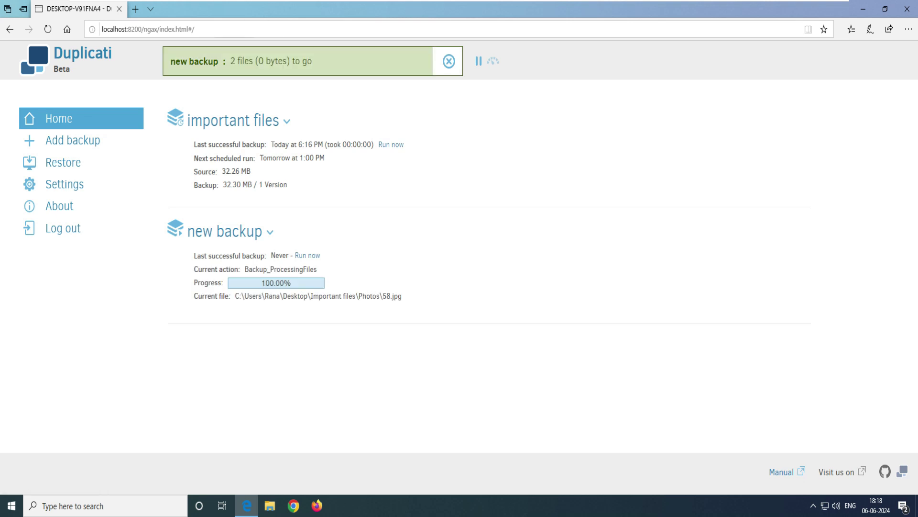
{"action": "left_click_drag", "start_coordinate": [230, 61], "coordinate": [322, 61]}
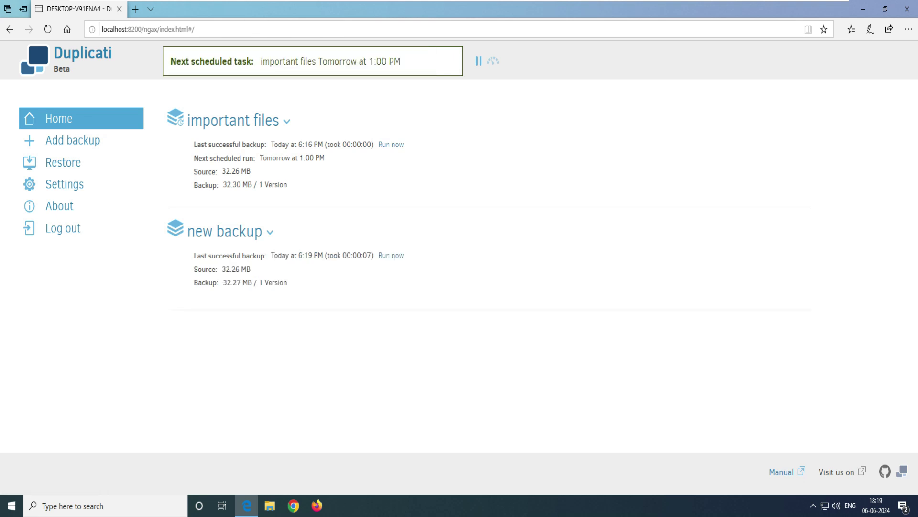
{"action": "left_click_drag", "start_coordinate": [193, 255], "coordinate": [318, 255]}
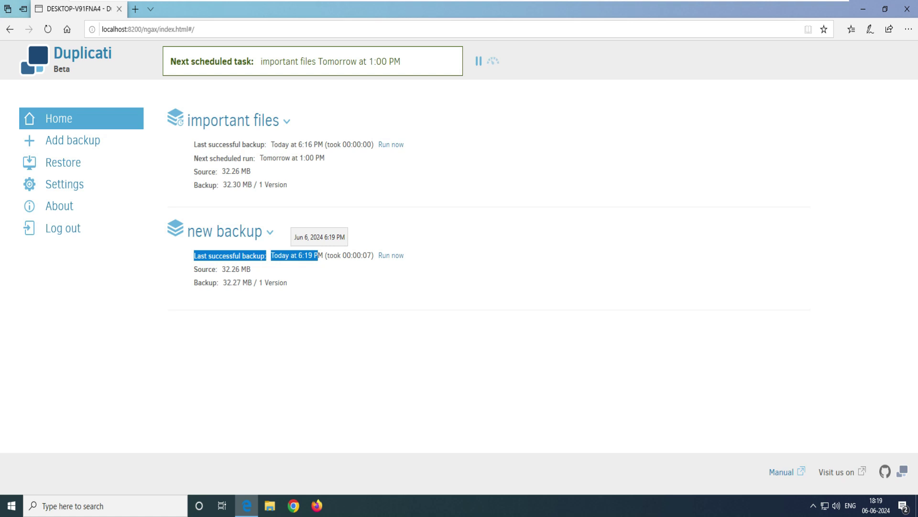
Step: Examine the backup files on DRIVE (F:) in File Explorer against the job's last backup time, and minimize the windows
{"action": "left_click", "coordinate": [269, 506]}
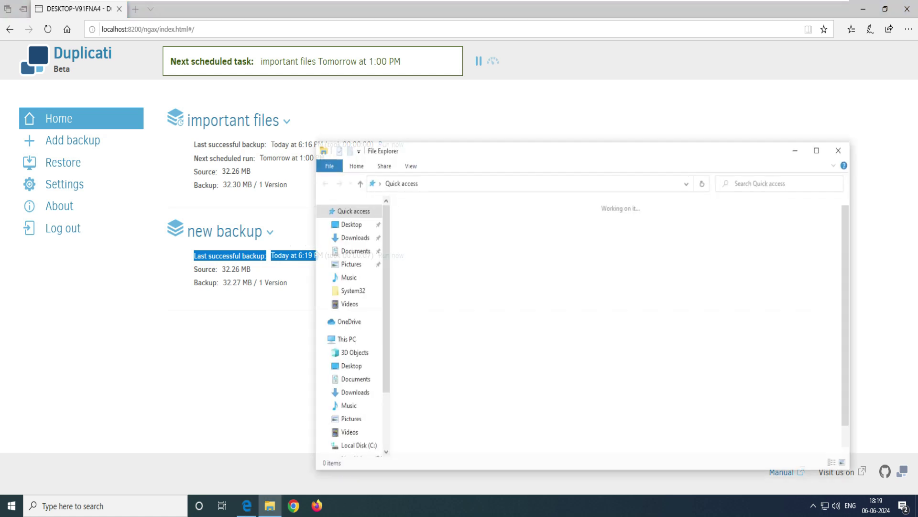
{"action": "scroll", "coordinate": [348, 357], "scroll_direction": "down", "scroll_amount": 3}
{"action": "left_click", "coordinate": [348, 415]}
{"action": "left_click_drag", "start_coordinate": [586, 289], "coordinate": [440, 215]}
{"action": "left_click", "coordinate": [593, 283]}
{"action": "left_click", "coordinate": [841, 149]}
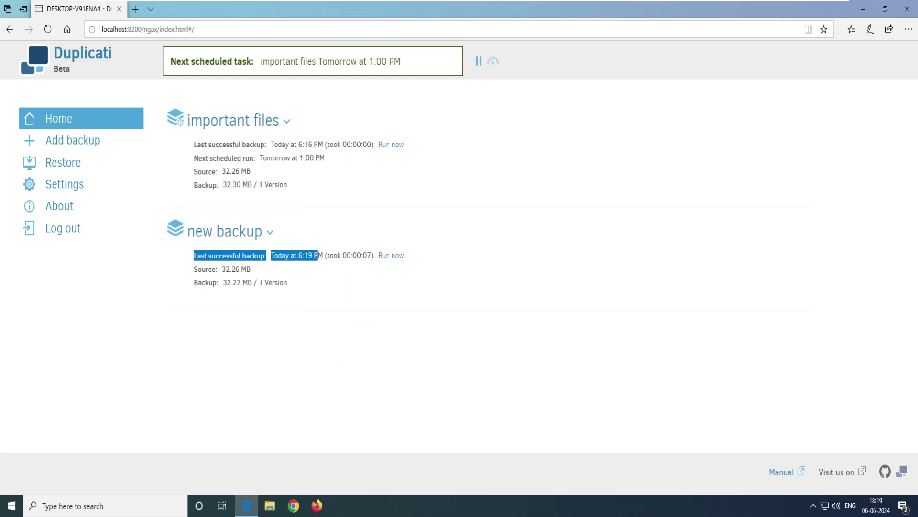
{"action": "left_click", "coordinate": [319, 256]}
{"action": "left_click", "coordinate": [270, 505]}
{"action": "left_click", "coordinate": [852, 8]}
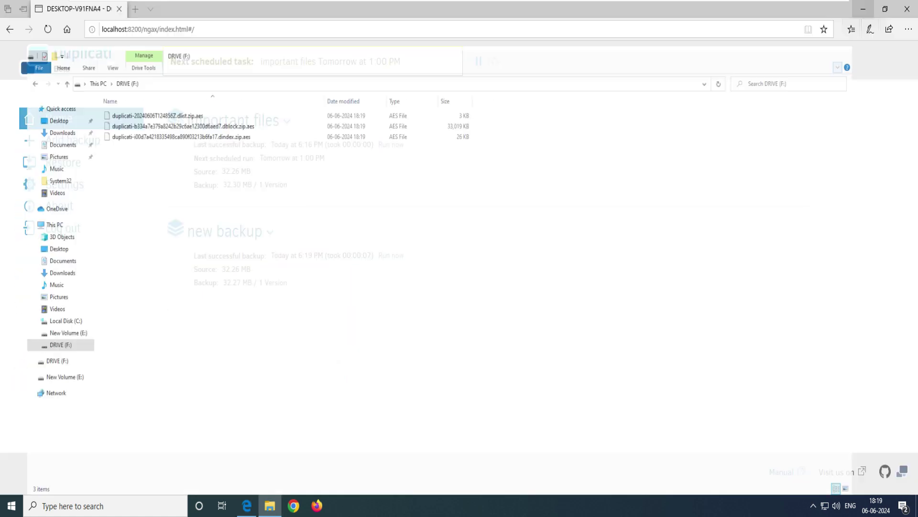
{"action": "left_click", "coordinate": [864, 9]}
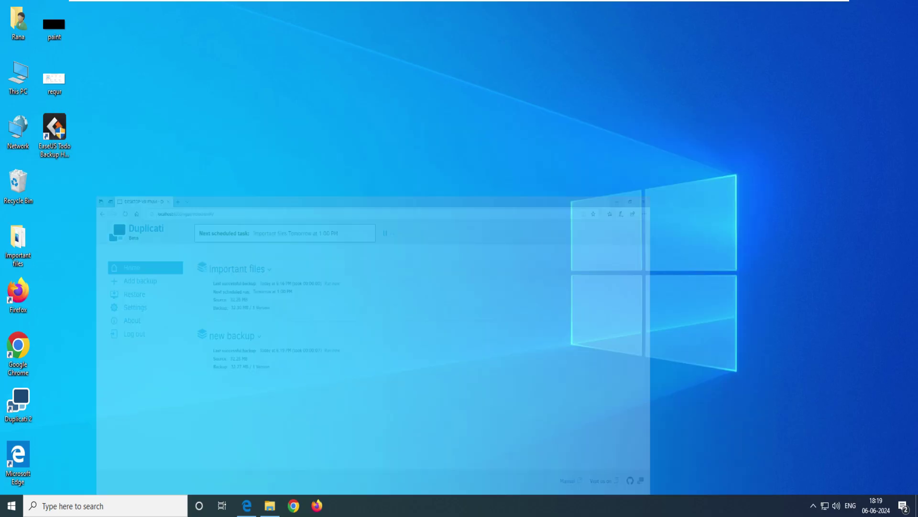
Step: Open the Important files folder on the desktop and examine its documents, video and Photos subfolder
{"action": "left_click_drag", "start_coordinate": [139, 318], "coordinate": [135, 321]}
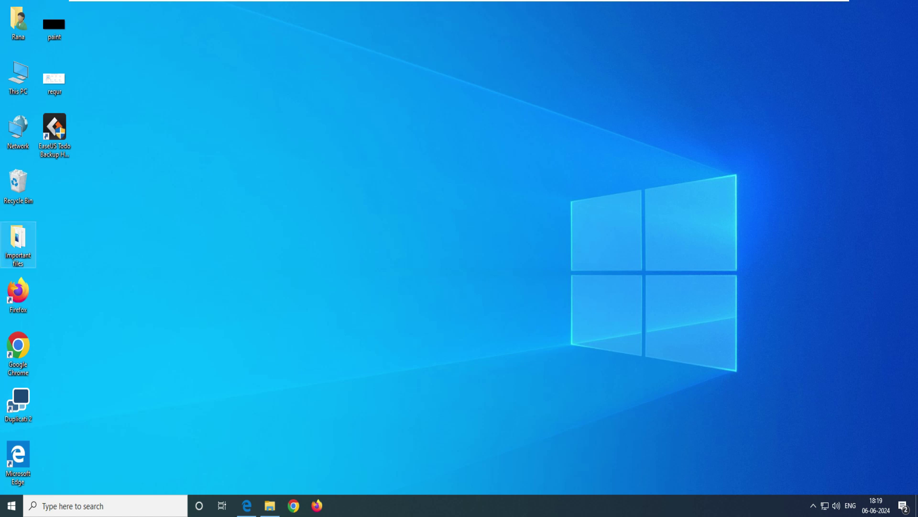
{"action": "double_click", "coordinate": [18, 245]}
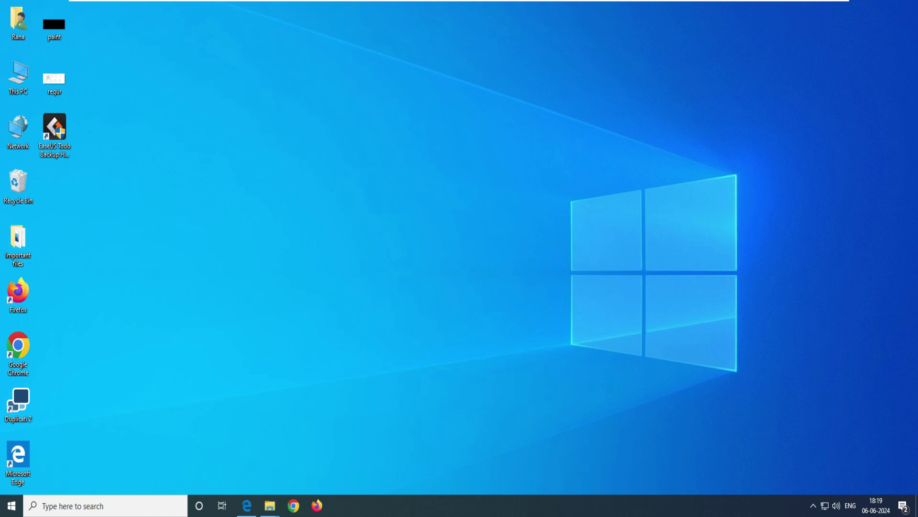
{"action": "double_click", "coordinate": [397, 222]}
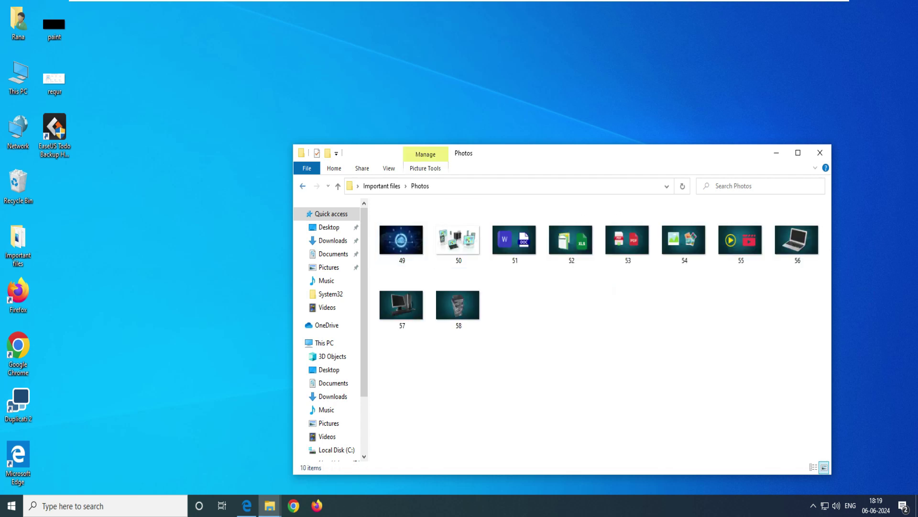
{"action": "key", "text": "alt+Left"}
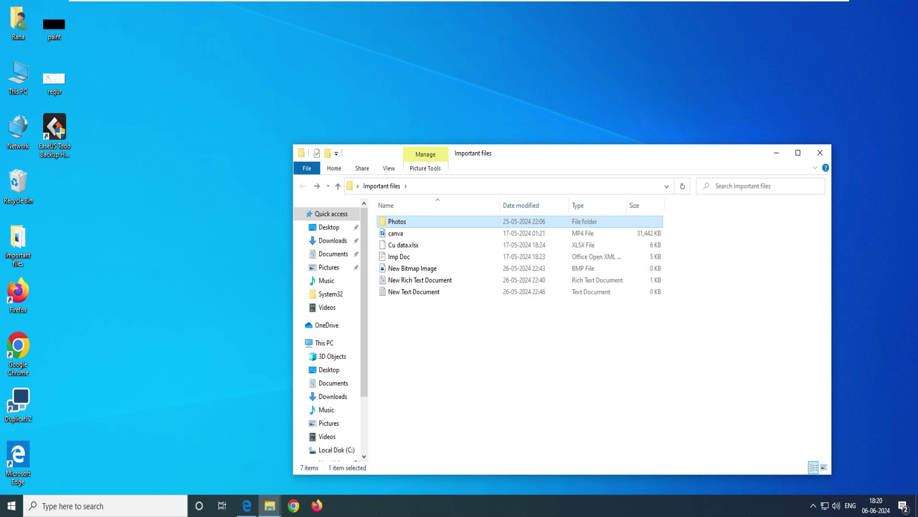
{"action": "key", "text": "Return"}
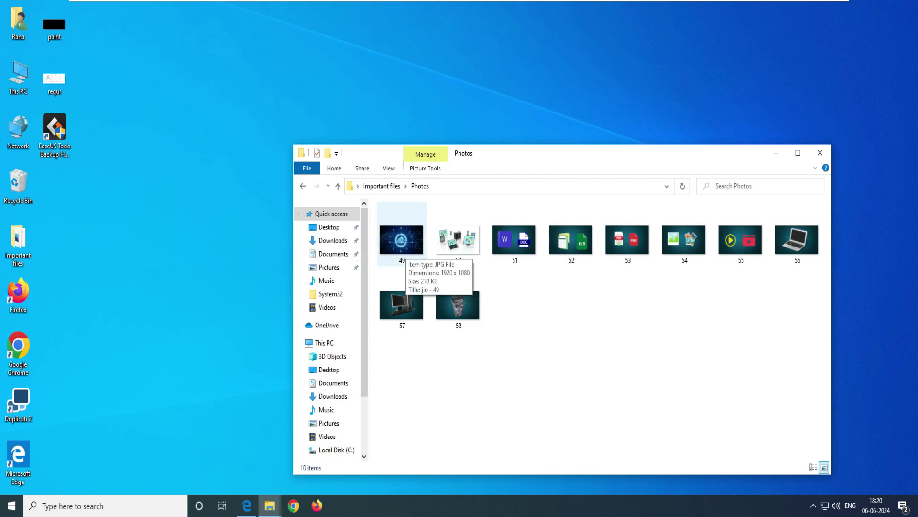
{"action": "key", "text": "alt+Left"}
{"action": "left_click", "coordinate": [402, 234]}
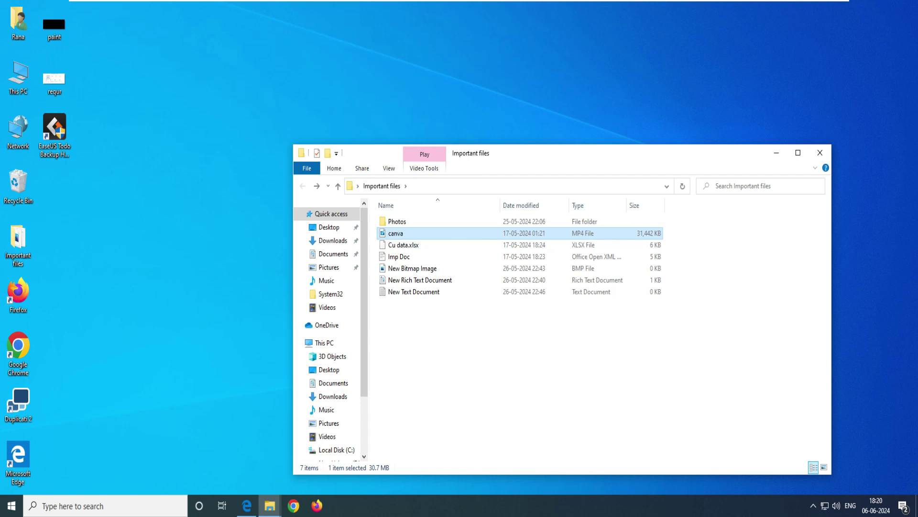
{"action": "left_click", "coordinate": [404, 244]}
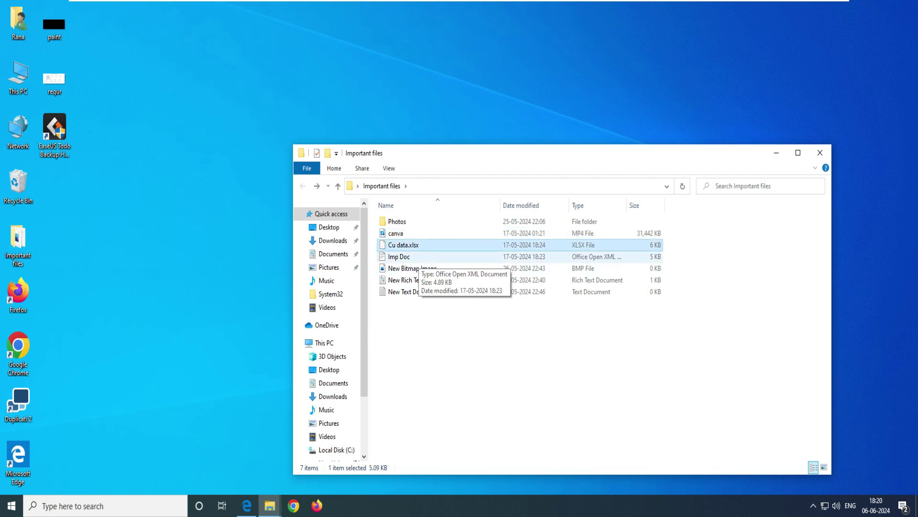
{"action": "left_click", "coordinate": [419, 259]}
{"action": "left_click_drag", "start_coordinate": [459, 350], "coordinate": [383, 232]}
{"action": "left_click", "coordinate": [430, 342]}
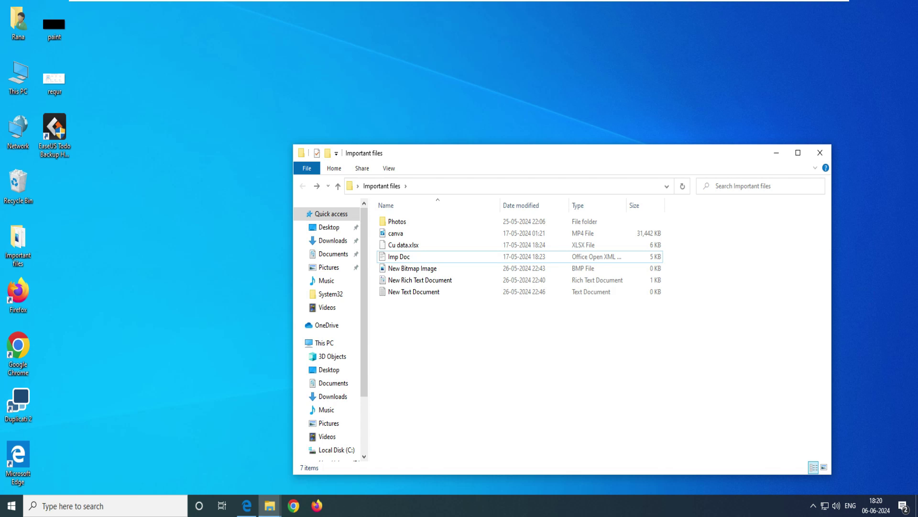
Step: Permanently delete the Important files folder from the desktop and refresh the desktop
{"action": "left_click", "coordinate": [18, 244]}
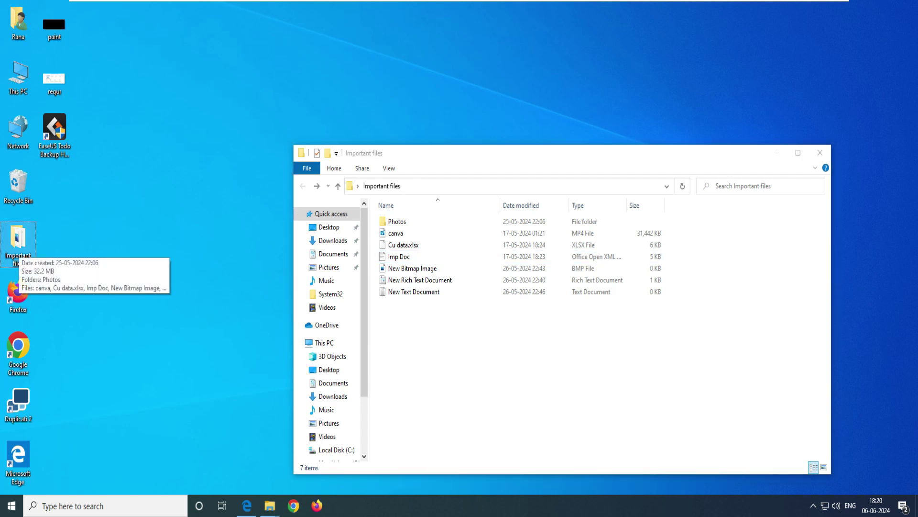
{"action": "key", "text": "shift+Delete"}
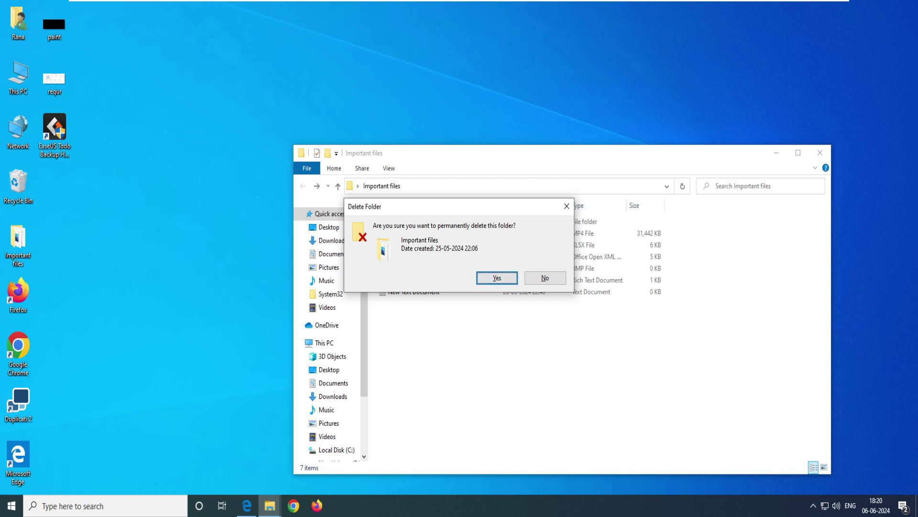
{"action": "left_click", "coordinate": [497, 277]}
{"action": "right_click", "coordinate": [189, 211]}
{"action": "left_click", "coordinate": [213, 243]}
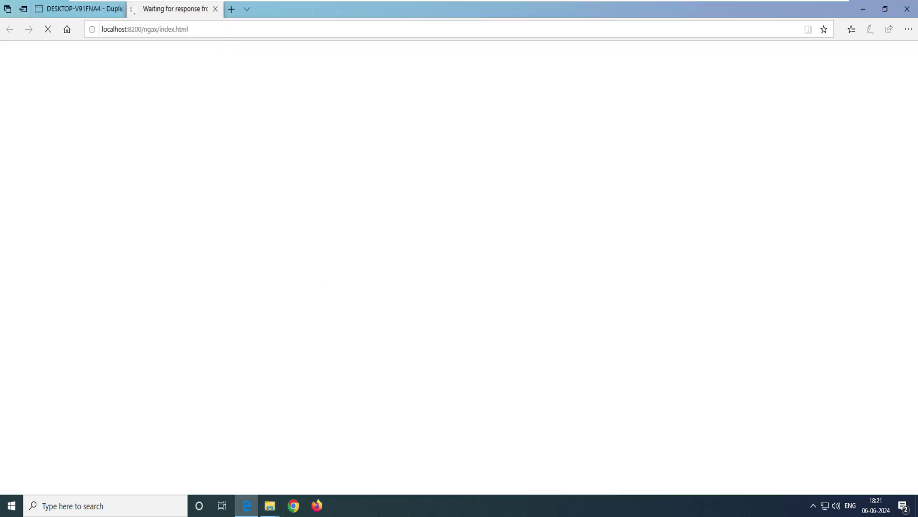
Step: Review the backup jobs on the Duplicati home page and the backup files stored on DRIVE (F:)
{"action": "left_click", "coordinate": [79, 9]}
{"action": "left_click_drag", "start_coordinate": [279, 232], "coordinate": [167, 231]}
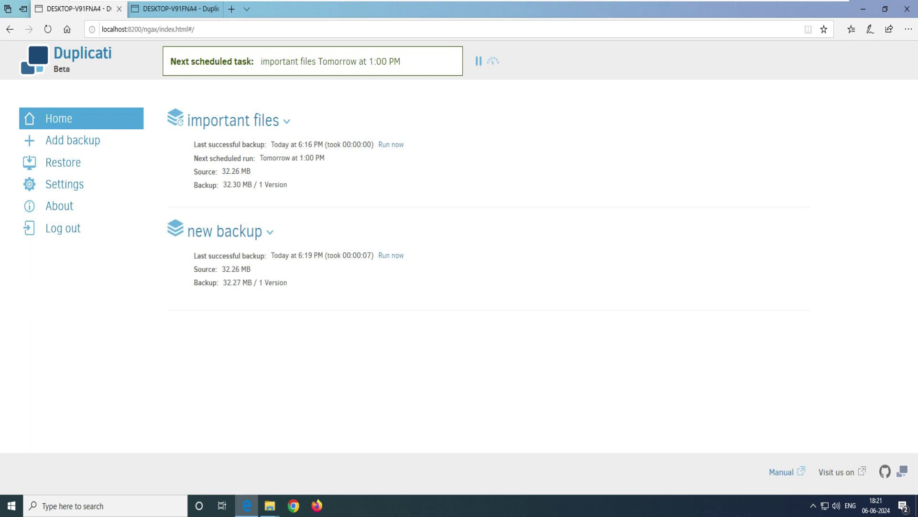
{"action": "mouse_move", "coordinate": [270, 506]}
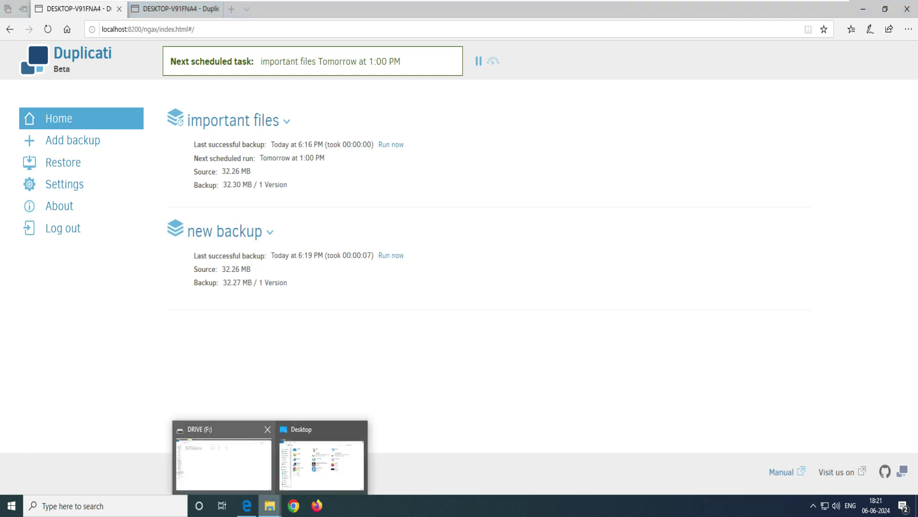
{"action": "left_click", "coordinate": [224, 463]}
{"action": "left_click_drag", "start_coordinate": [236, 78], "coordinate": [127, 171]}
{"action": "left_click", "coordinate": [293, 506]}
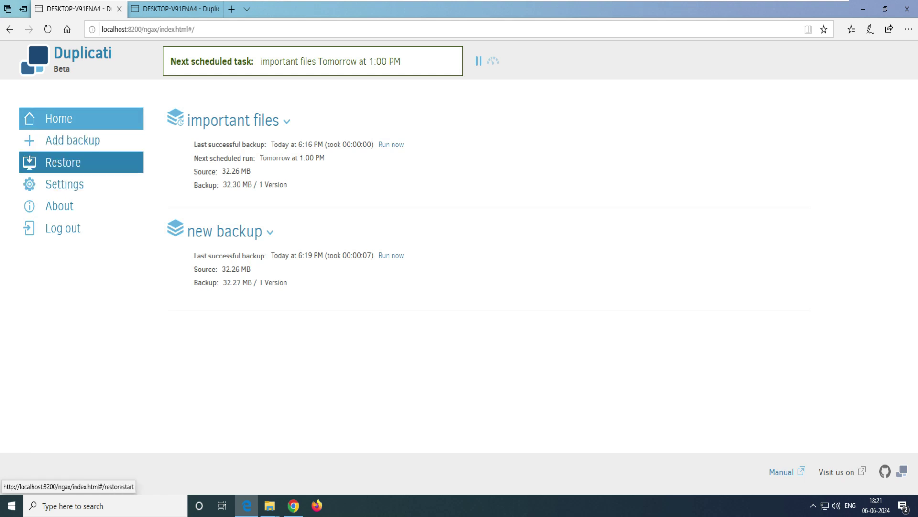
Step: Start a restore and choose the new backup job as its source
{"action": "left_click", "coordinate": [72, 162]}
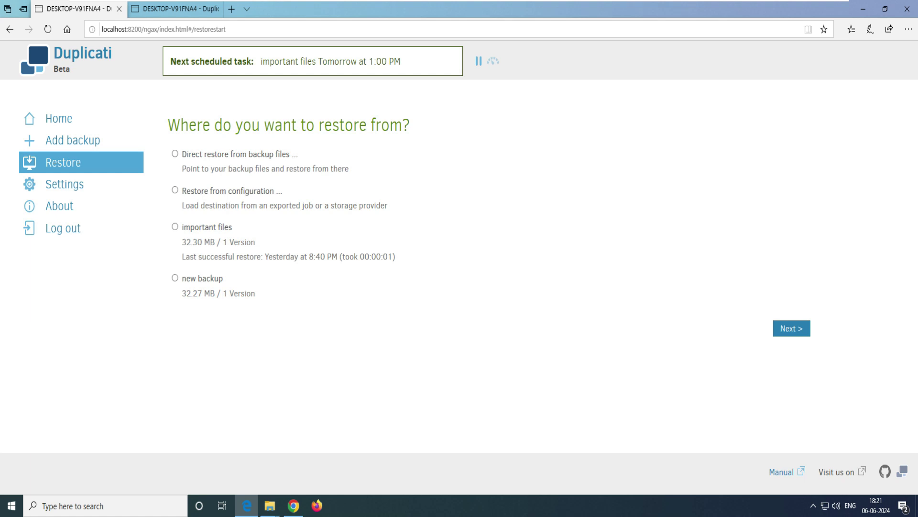
{"action": "left_click_drag", "start_coordinate": [180, 125], "coordinate": [410, 125]}
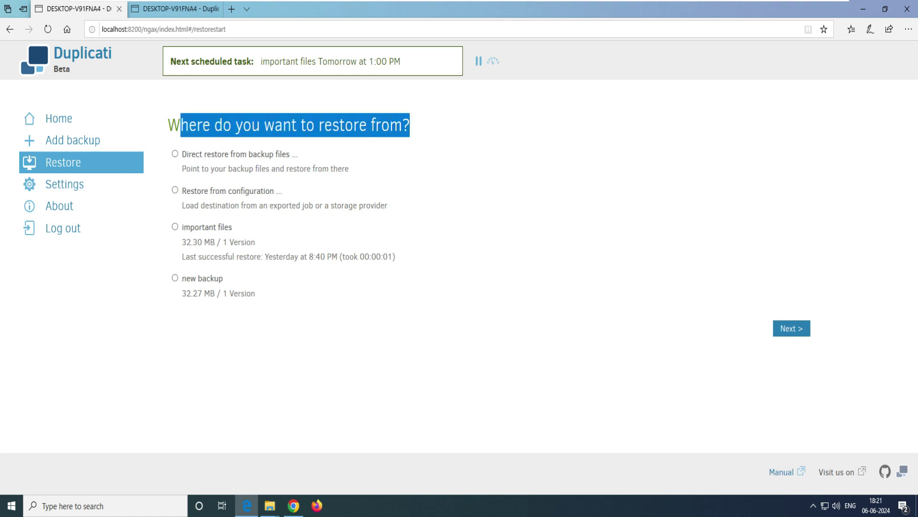
{"action": "left_click_drag", "start_coordinate": [223, 278], "coordinate": [174, 278]}
{"action": "left_click", "coordinate": [175, 278]}
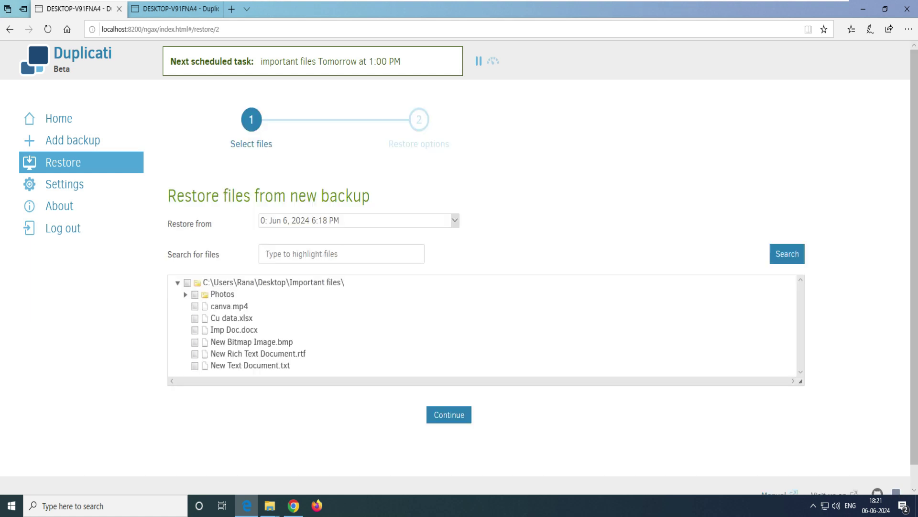
Step: Choose the Jun 6, 2024 6:18 PM version of the backup to restore from
{"action": "left_click", "coordinate": [455, 221]}
{"action": "left_click", "coordinate": [455, 221]}
{"action": "left_click", "coordinate": [455, 221]}
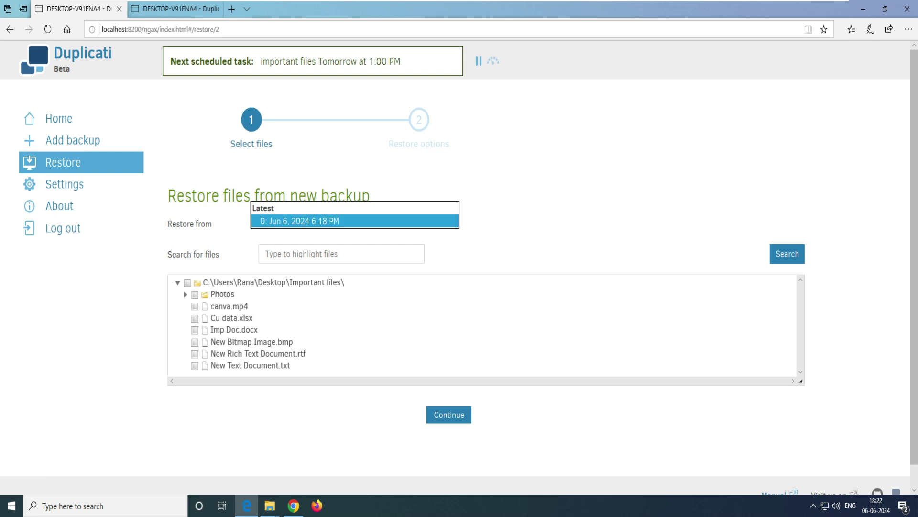
{"action": "key", "text": "Return"}
{"action": "left_click", "coordinate": [342, 254]}
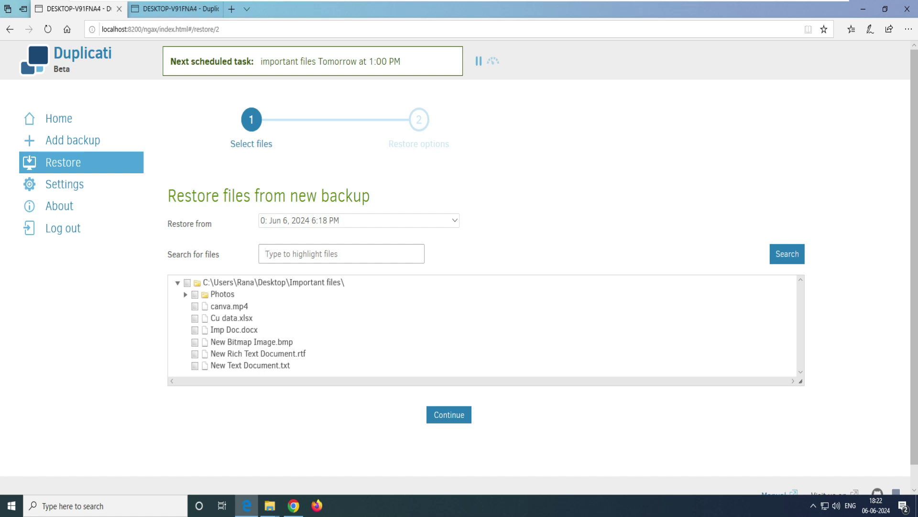
Step: Try selecting the whole Important files folder for the restore, and only Cu data.xlsx instead
{"action": "left_click", "coordinate": [187, 283]}
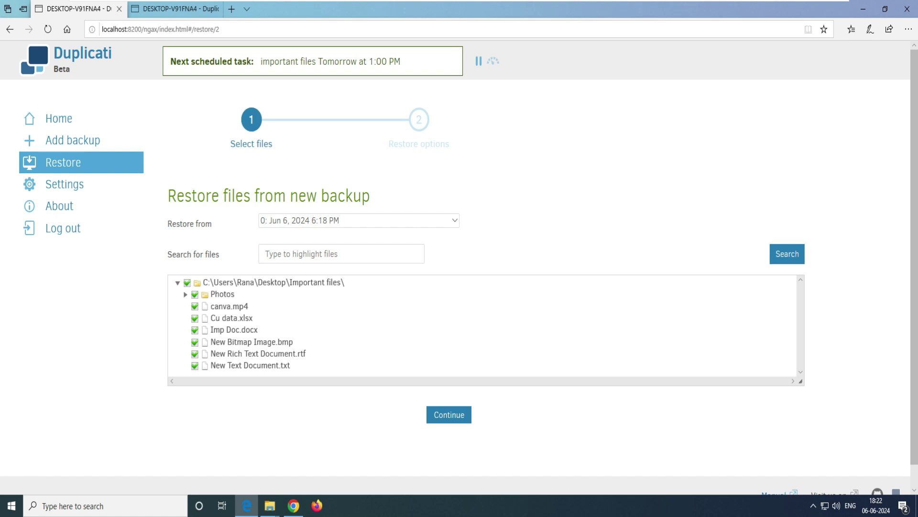
{"action": "left_click", "coordinate": [229, 306]}
{"action": "left_click", "coordinate": [187, 283]}
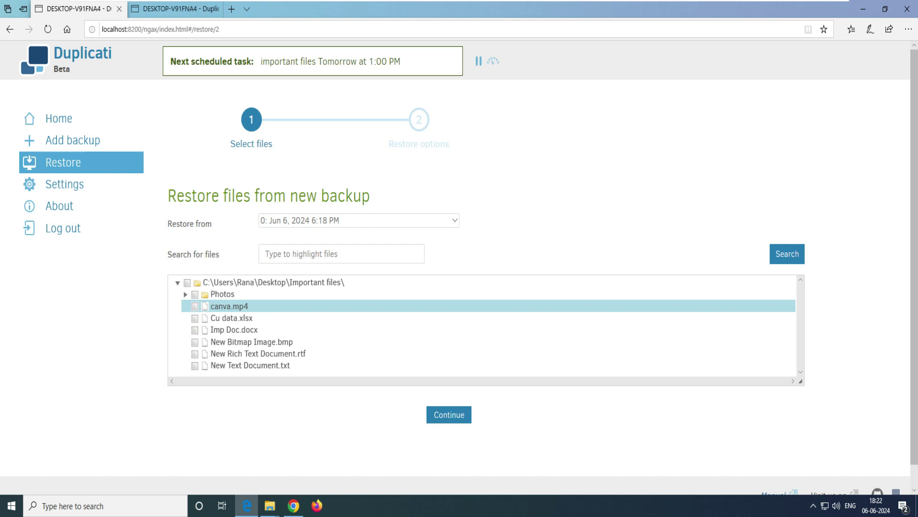
{"action": "left_click", "coordinate": [195, 318]}
{"action": "double_click", "coordinate": [195, 318]}
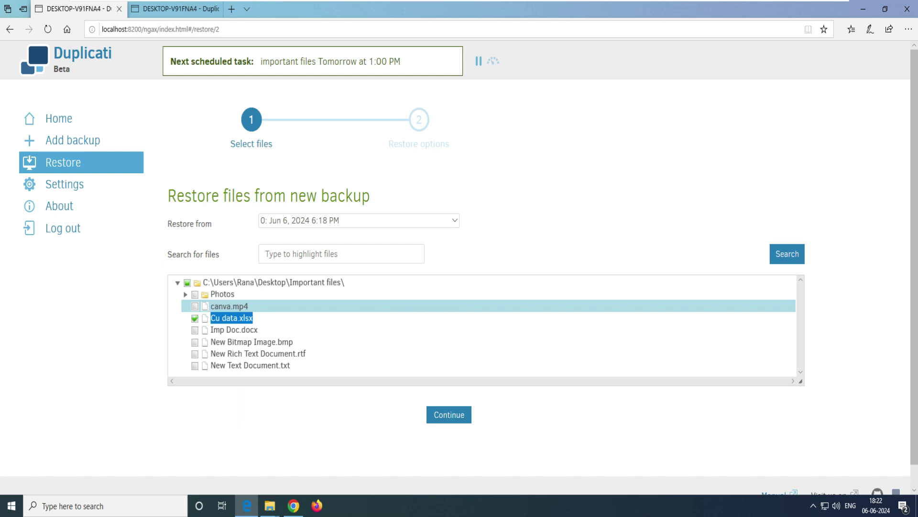
Step: Select the entire Important files folder for restoring and continue to the restore options
{"action": "left_click", "coordinate": [187, 283]}
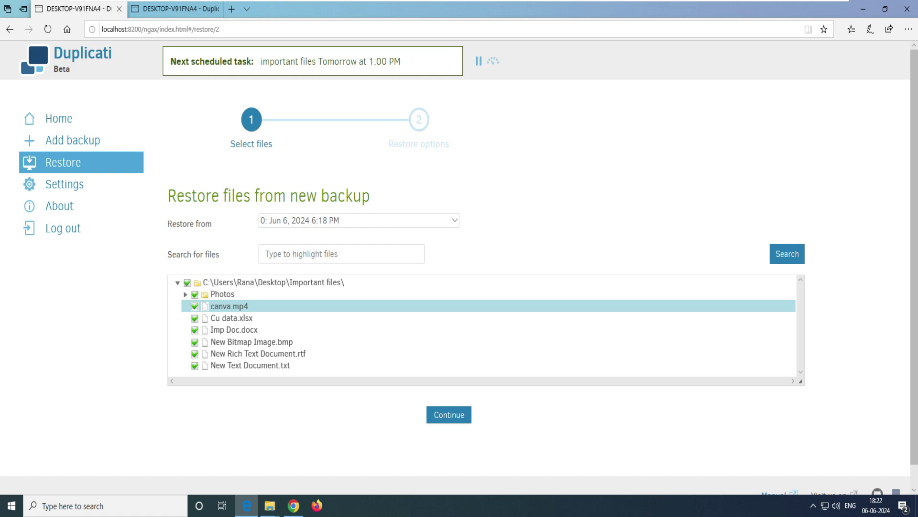
{"action": "left_click", "coordinate": [448, 414]}
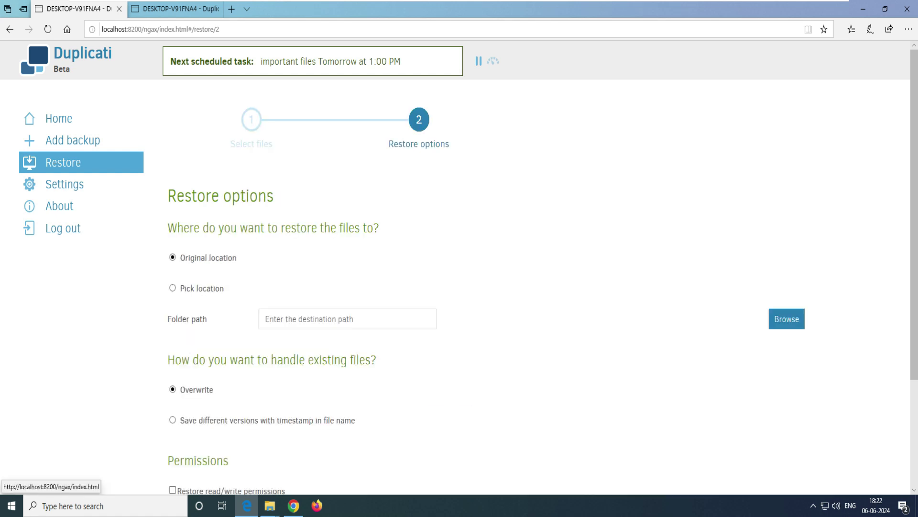
{"action": "triple_click", "coordinate": [221, 196]}
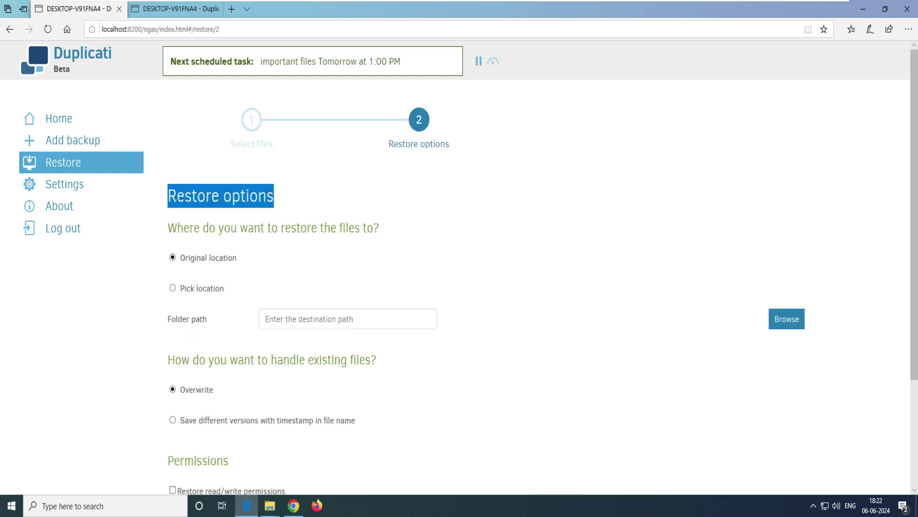
{"action": "scroll", "coordinate": [542, 282], "scroll_direction": "down", "scroll_amount": 2}
{"action": "triple_click", "coordinate": [223, 190]}
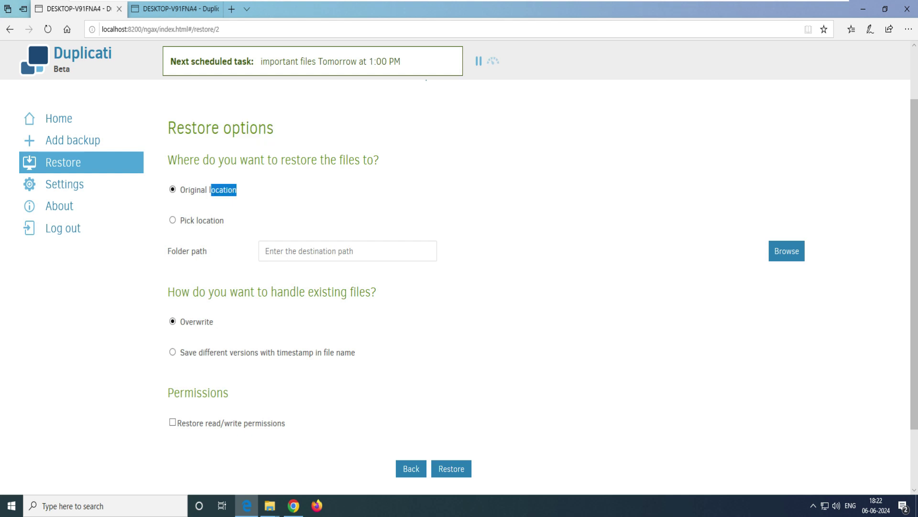
Step: Try the Pick location option, browse the destination folder tree, and return the destination to Original location
{"action": "left_click_drag", "start_coordinate": [225, 220], "coordinate": [185, 221]}
{"action": "left_click", "coordinate": [185, 220]}
{"action": "left_click_drag", "start_coordinate": [207, 251], "coordinate": [167, 251]}
{"action": "left_click", "coordinate": [348, 251]}
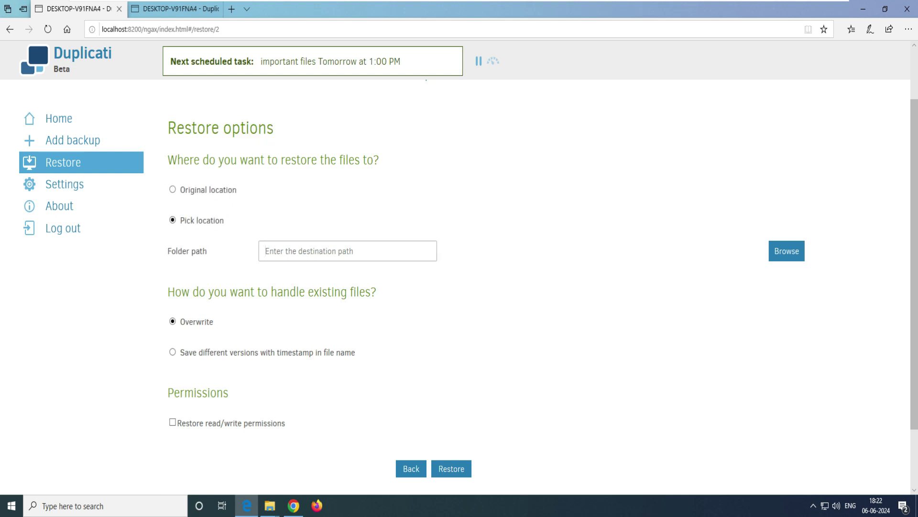
{"action": "left_click", "coordinate": [787, 251]}
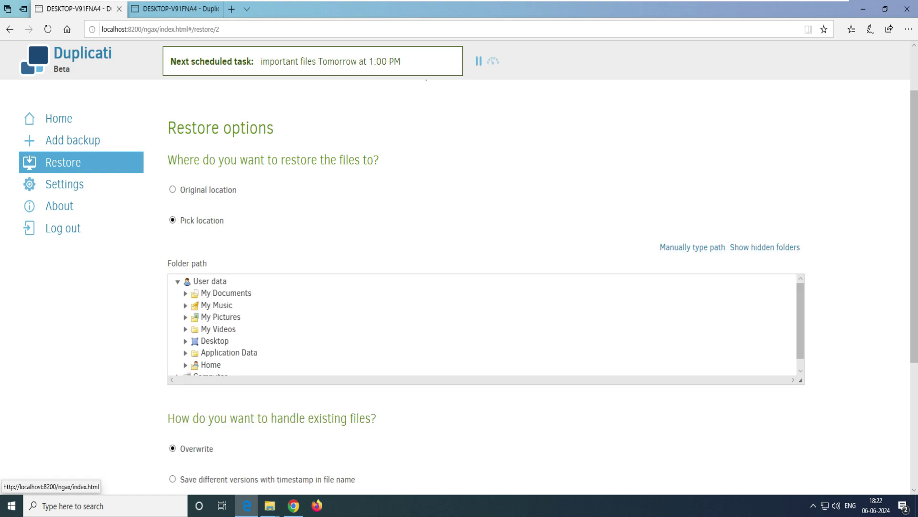
{"action": "scroll", "coordinate": [485, 287], "scroll_direction": "down", "scroll_amount": 2}
{"action": "scroll", "coordinate": [486, 287], "scroll_direction": "up", "scroll_amount": 3}
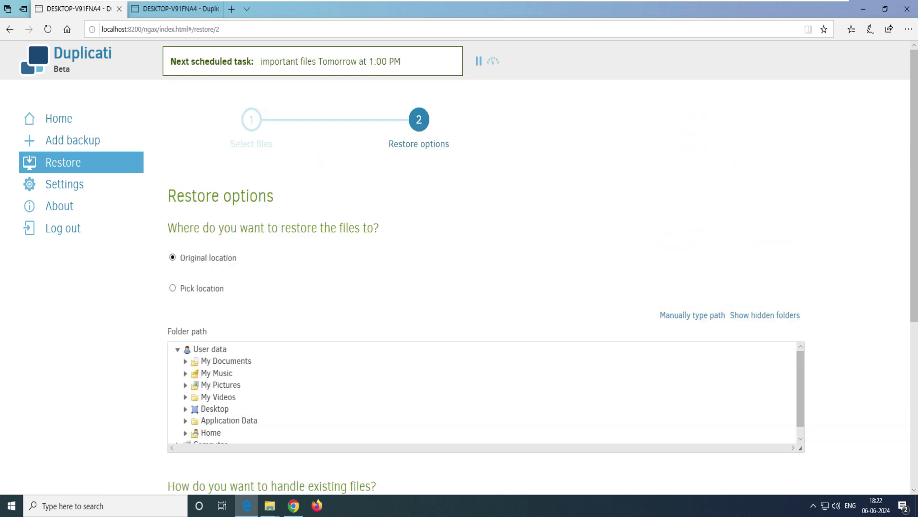
Step: Restore the browser window to a smaller size and move it aside to uncover the desktop icons
{"action": "left_click", "coordinate": [885, 9]}
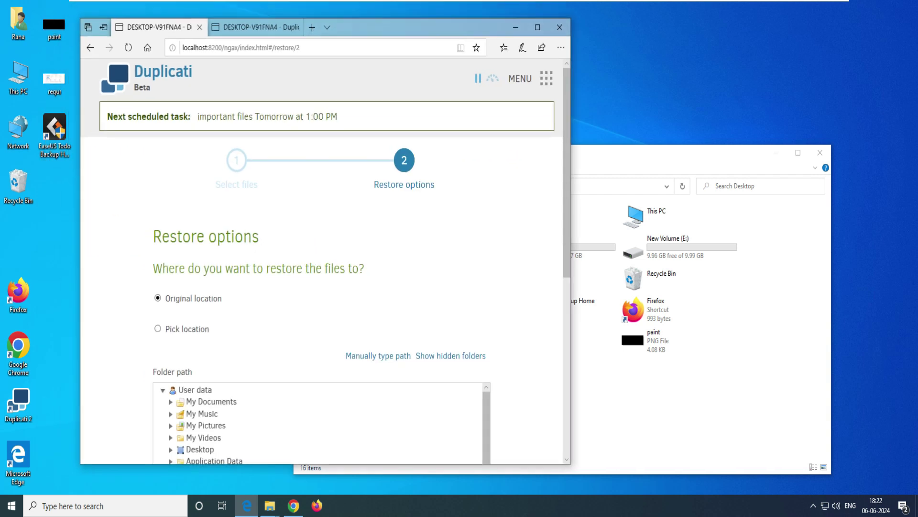
{"action": "left_click_drag", "start_coordinate": [421, 28], "coordinate": [635, 35]}
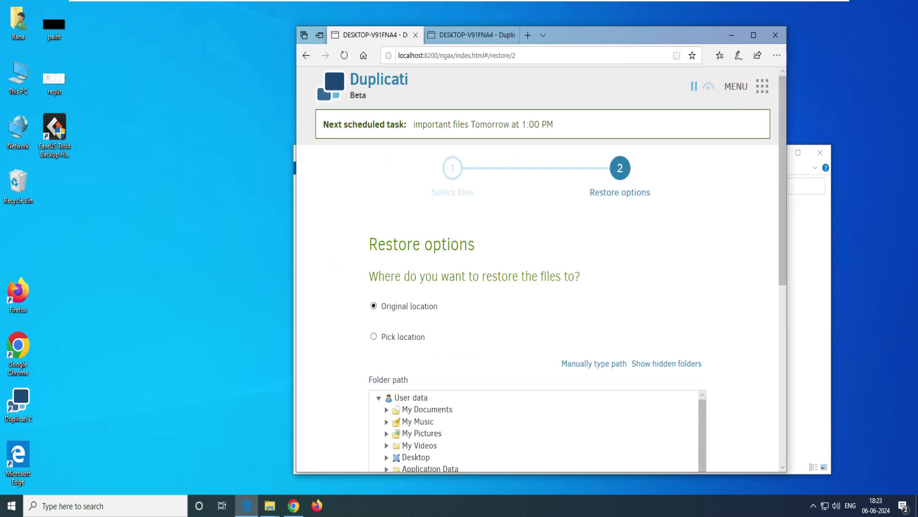
{"action": "scroll", "coordinate": [655, 287], "scroll_direction": "down", "scroll_amount": 2}
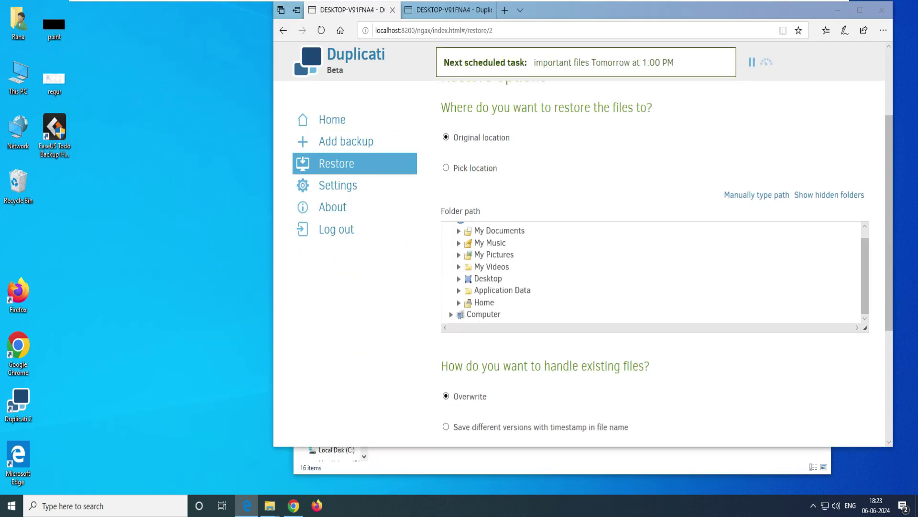
Step: Restore the files with Overwrite for existing files and read/write permissions enabled, and acknowledge the completed restore
{"action": "scroll", "coordinate": [578, 263], "scroll_direction": "down", "scroll_amount": 2}
{"action": "left_click_drag", "start_coordinate": [487, 215], "coordinate": [629, 245]}
{"action": "left_click", "coordinate": [641, 249]}
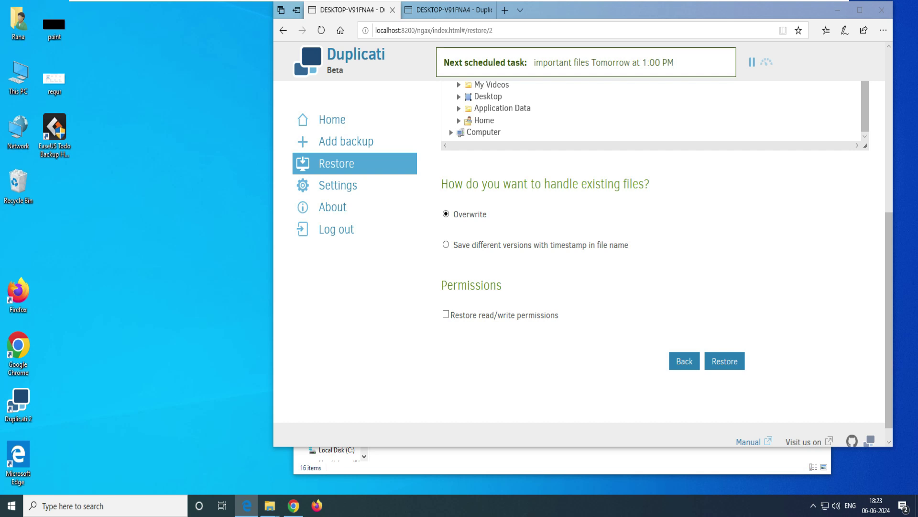
{"action": "left_click_drag", "start_coordinate": [630, 245], "coordinate": [466, 244]}
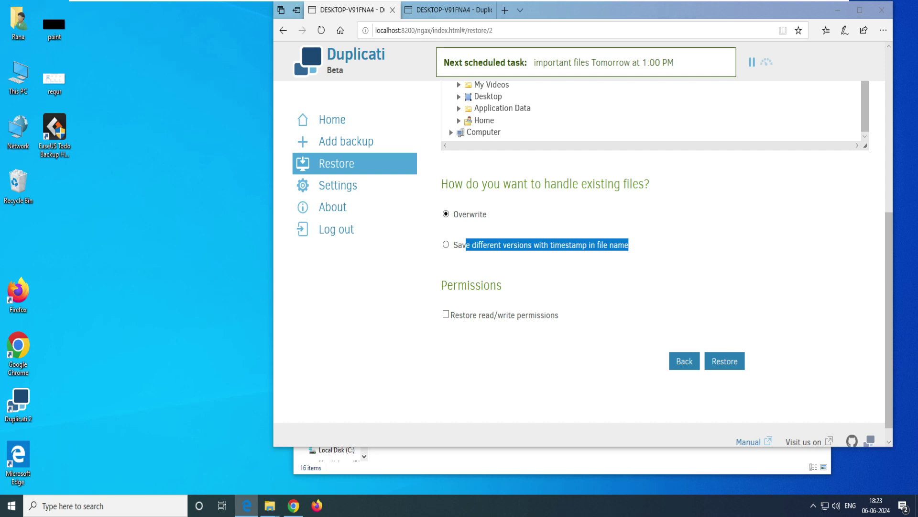
{"action": "left_click_drag", "start_coordinate": [498, 215], "coordinate": [443, 215]}
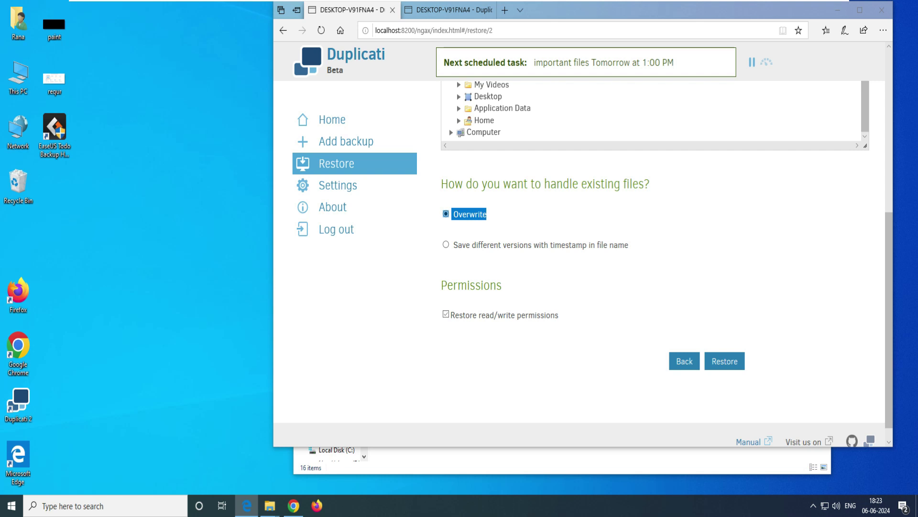
{"action": "left_click_drag", "start_coordinate": [556, 316], "coordinate": [462, 315]}
{"action": "left_click", "coordinate": [724, 361]}
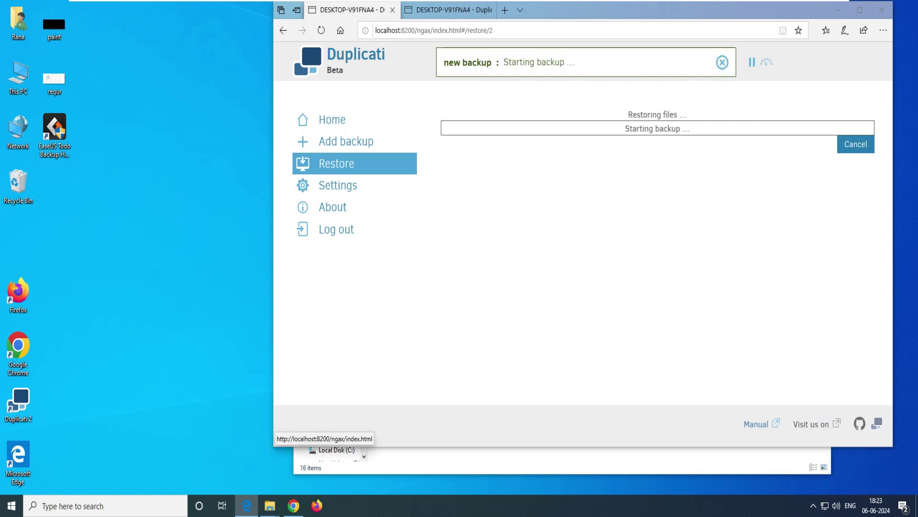
{"action": "left_click_drag", "start_coordinate": [467, 126], "coordinate": [659, 126]}
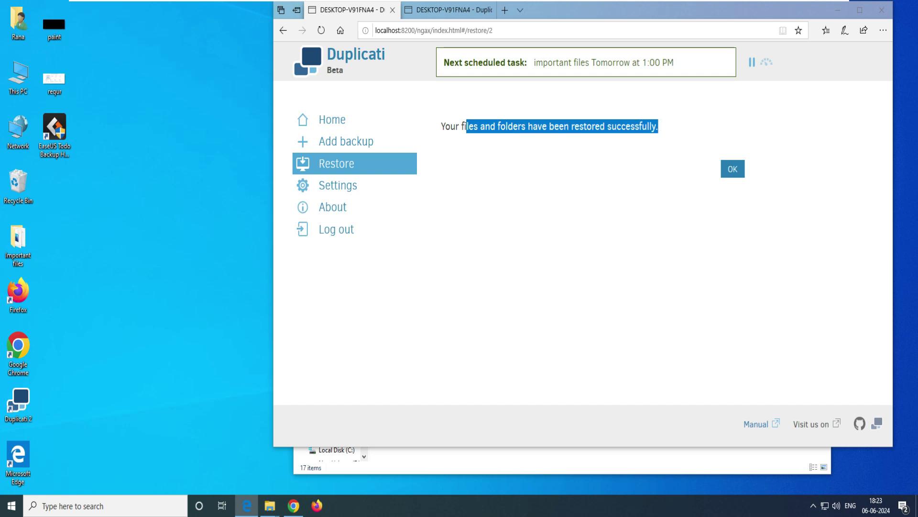
{"action": "left_click", "coordinate": [733, 169]}
Step: Open the restored Important files folder on the desktop, examine its files and Photos subfolder, and close it
{"action": "double_click", "coordinate": [18, 244]}
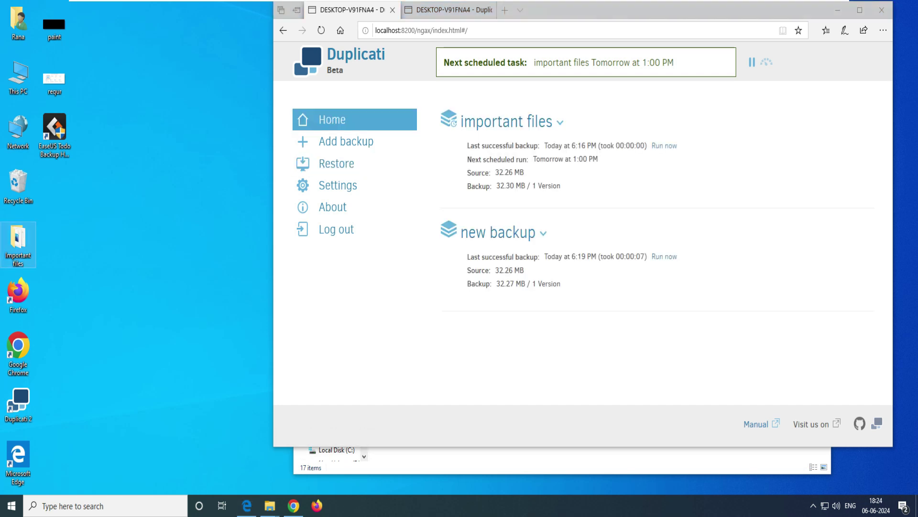
{"action": "double_click", "coordinate": [412, 236]}
{"action": "key", "text": "alt+Left"}
{"action": "left_click", "coordinate": [424, 247]}
{"action": "left_click", "coordinate": [425, 260]}
{"action": "left_click_drag", "start_coordinate": [491, 368], "coordinate": [393, 225]}
{"action": "left_click", "coordinate": [789, 167]}
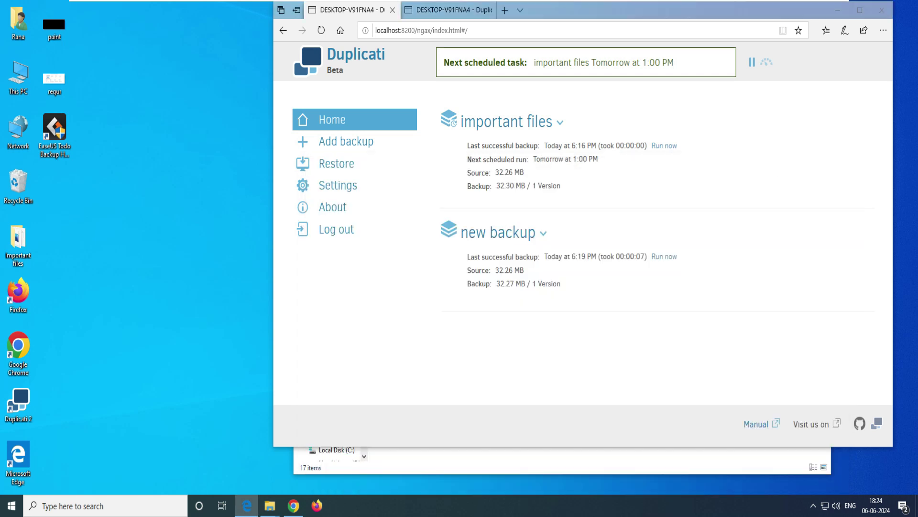
Step: Maximize the browser on its second Duplicati tab, and run ipconfig in a Command Prompt
{"action": "left_click", "coordinate": [860, 10]}
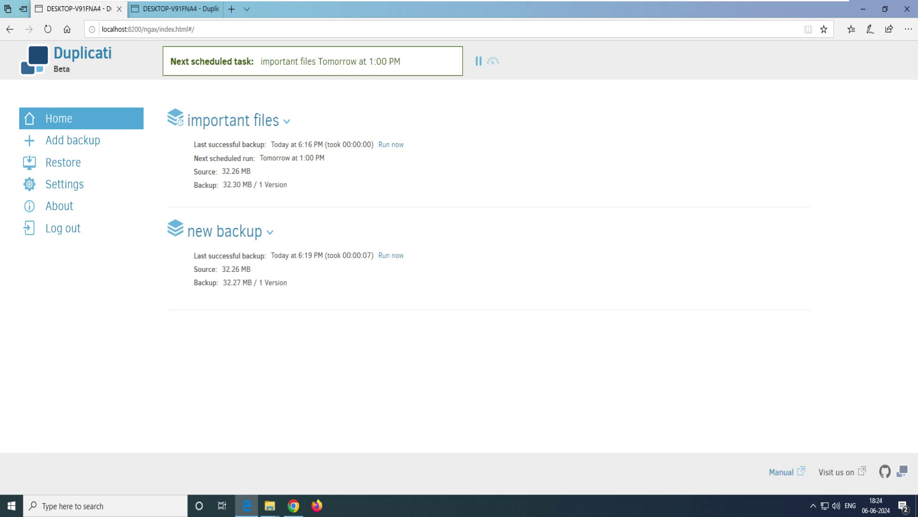
{"action": "key", "text": "ctrl+Tab"}
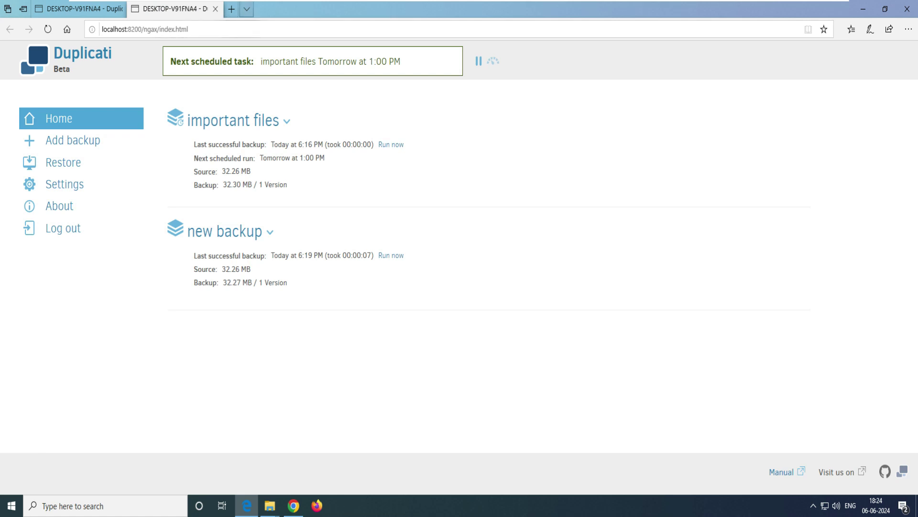
{"action": "left_click", "coordinate": [106, 505]}
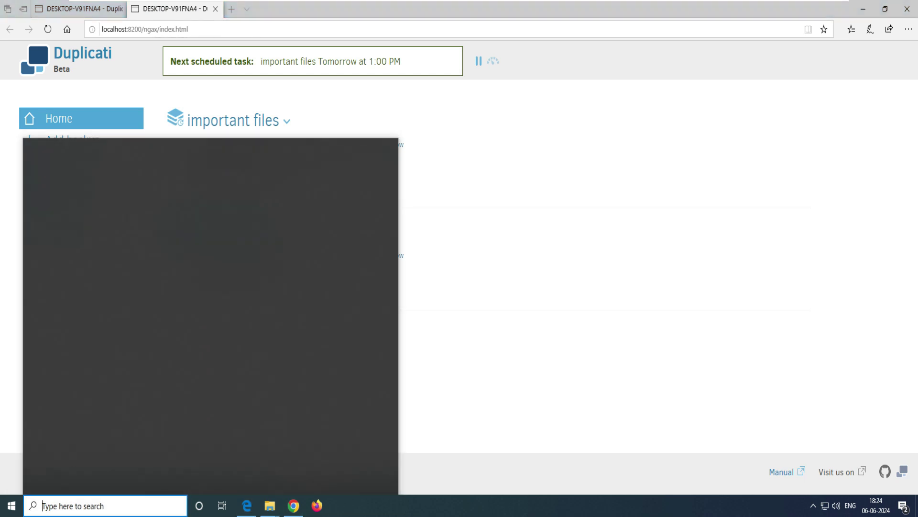
{"action": "type", "text": "cmd"}
{"action": "key", "text": "Return"}
{"action": "type", "text": "ipconfig"}
{"action": "key", "text": "Return"}
Step: Copy the IPv4 address 192.168.186.128 from the ipconfig output and minimize the Command Prompt
{"action": "mouse_move", "coordinate": [247, 172]}
{"action": "left_mouse_down"}
{"action": "mouse_move", "coordinate": [186, 172]}
{"action": "mouse_move", "coordinate": [256, 172]}
{"action": "mouse_move", "coordinate": [248, 172]}
{"action": "left_mouse_up"}
{"action": "left_click", "coordinate": [223, 172]}
{"action": "left_click", "coordinate": [219, 172]}
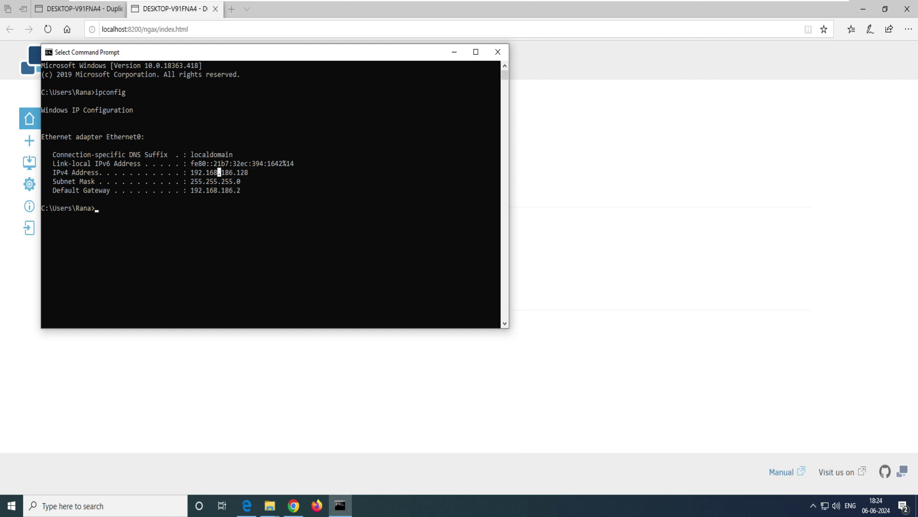
{"action": "left_click_drag", "start_coordinate": [186, 172], "coordinate": [247, 172]}
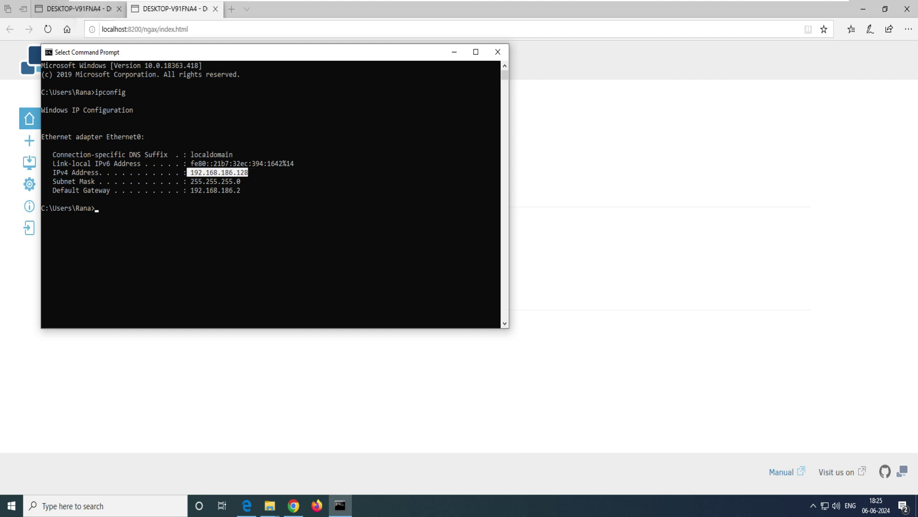
{"action": "key", "text": "ctrl+c"}
{"action": "left_click", "coordinate": [455, 52]}
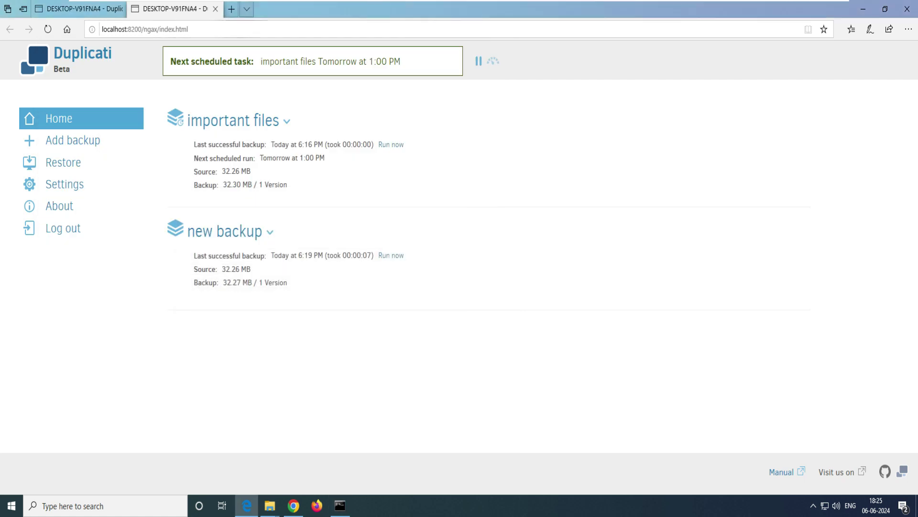
Step: Open the Duplicati web interface at 192.168.186.128:8200 in a new browser tab
{"action": "left_click", "coordinate": [232, 9]}
{"action": "right_click", "coordinate": [200, 27]}
{"action": "left_click", "coordinate": [226, 58]}
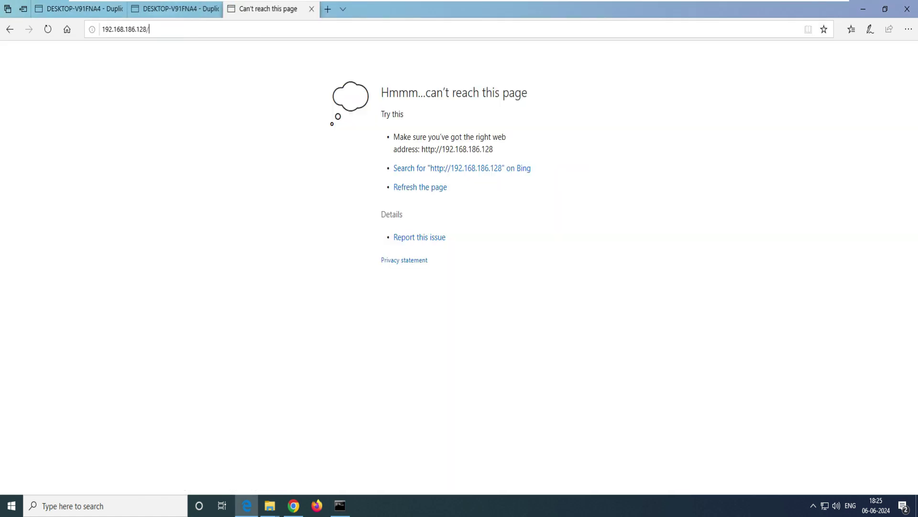
{"action": "type", "text": ":8200"}
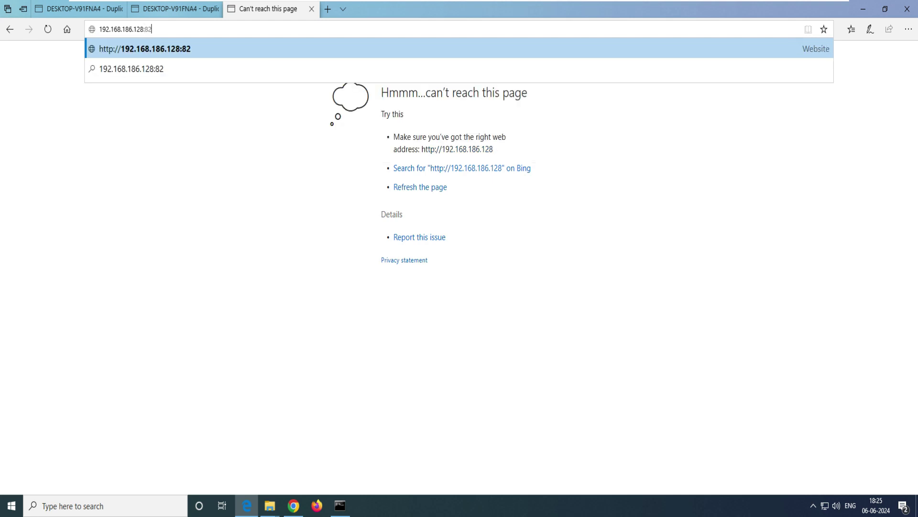
{"action": "key", "text": "Return"}
{"action": "left_click", "coordinate": [153, 29]}
{"action": "left_click", "coordinate": [249, 268]}
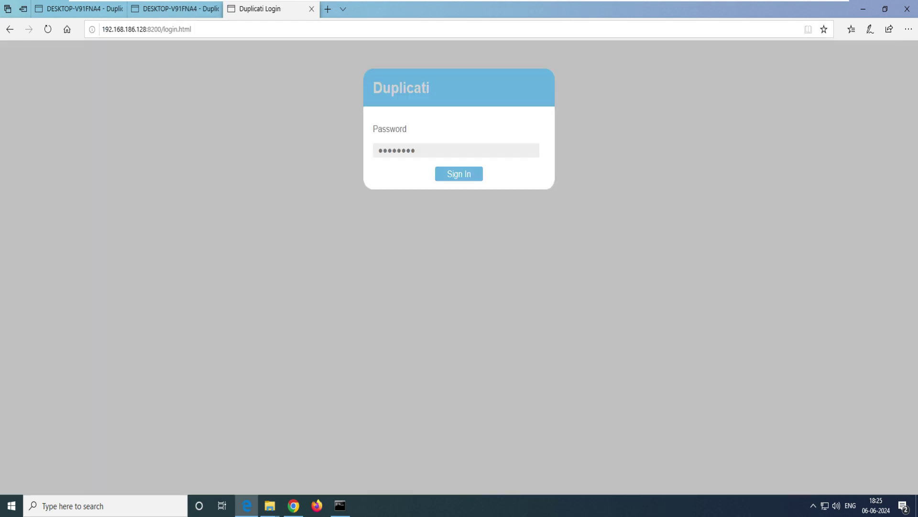
Step: Enter the Duplicati login password and sign in to the web interface
{"action": "left_click", "coordinate": [456, 151]}
{"action": "type", "text": "*****"}
{"action": "key", "text": "ctrl+a"}
{"action": "key", "text": "BackSpace"}
{"action": "type", "text": "*****"}
{"action": "key", "text": "Return"}
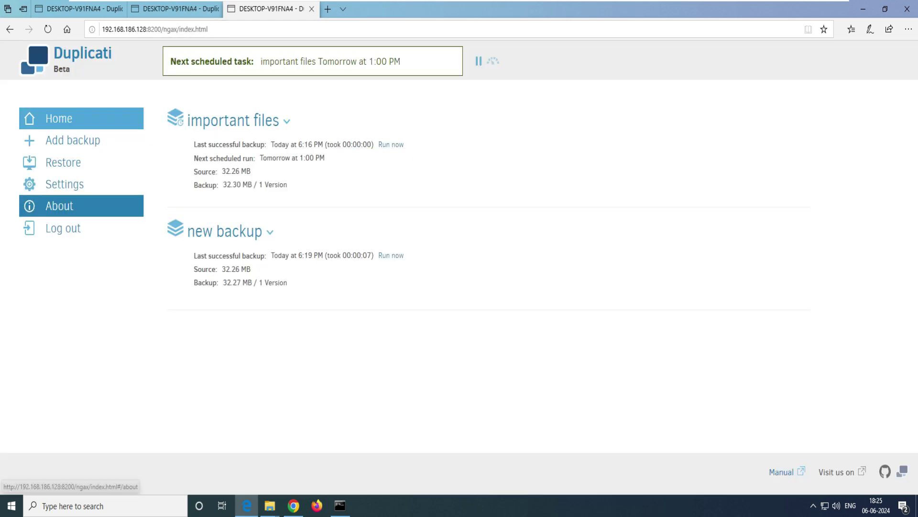
Step: Open the Duplicati settings and clear the stored password under Access to user interface
{"action": "left_click", "coordinate": [65, 184]}
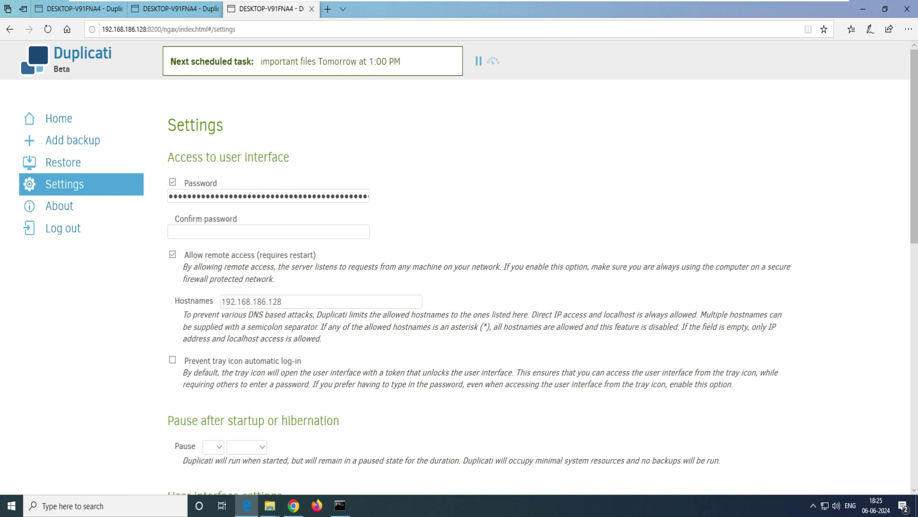
{"action": "left_click_drag", "start_coordinate": [167, 157], "coordinate": [289, 157]}
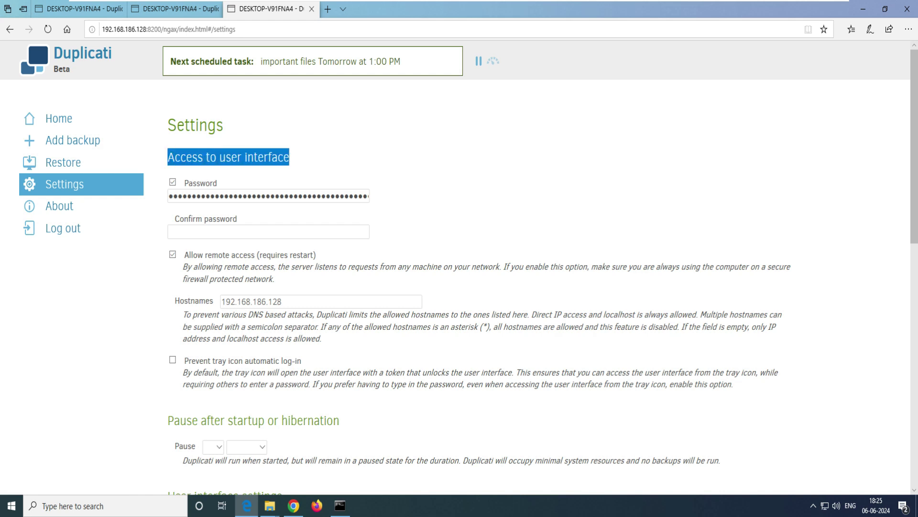
{"action": "left_click", "coordinate": [202, 196]}
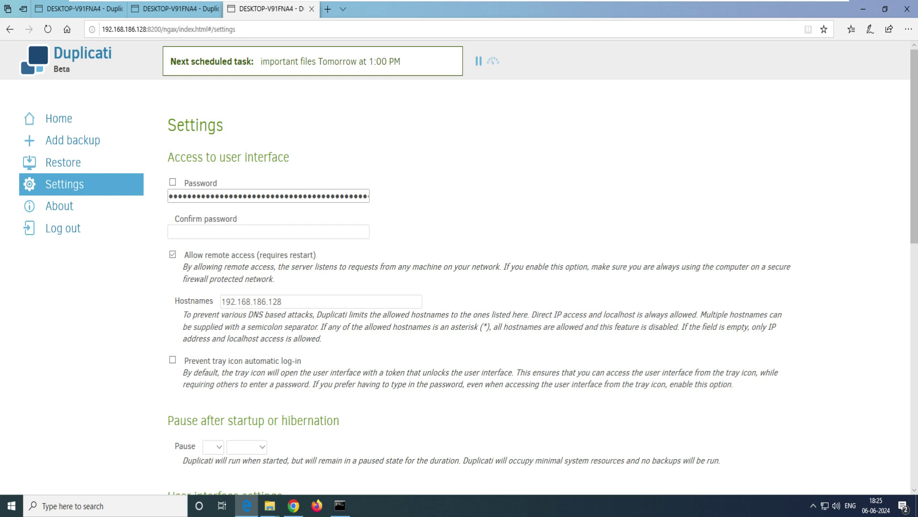
{"action": "key", "text": "ctrl+a"}
{"action": "key", "text": "BackSpace"}
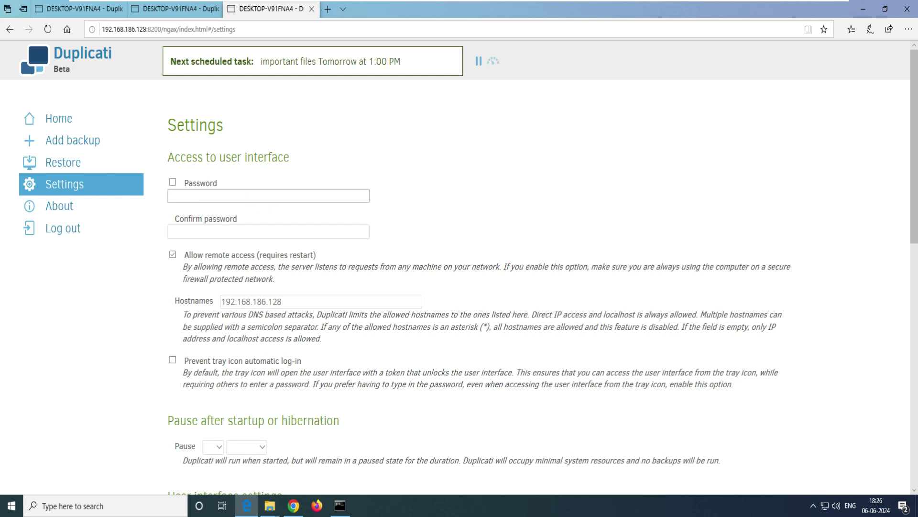
Step: Enable the Password option for user interface access, and enter and confirm the interface password
{"action": "left_click", "coordinate": [172, 182]}
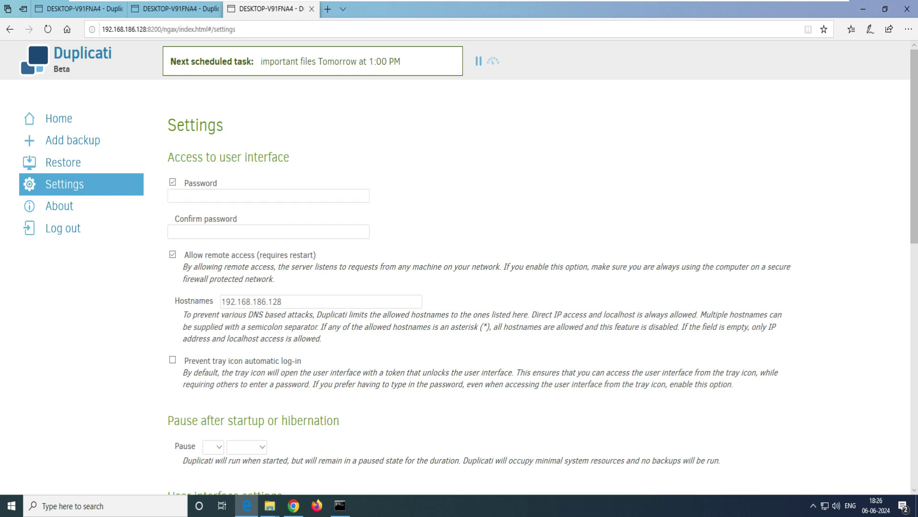
{"action": "left_click", "coordinate": [268, 195]}
{"action": "type", "text": "•••••"}
{"action": "key", "text": "Tab"}
{"action": "type", "text": "•••••"}
{"action": "scroll", "coordinate": [459, 287], "scroll_direction": "down", "scroll_amount": 10}
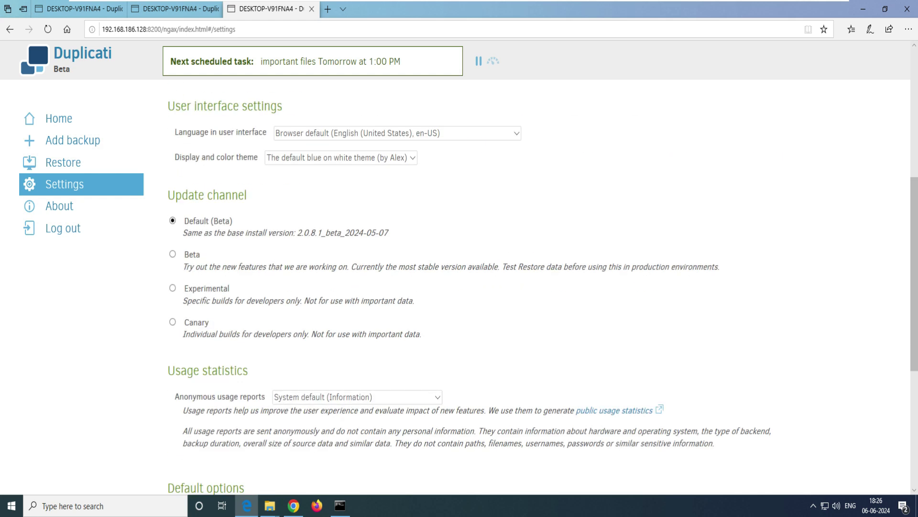
{"action": "left_click", "coordinate": [751, 418]}
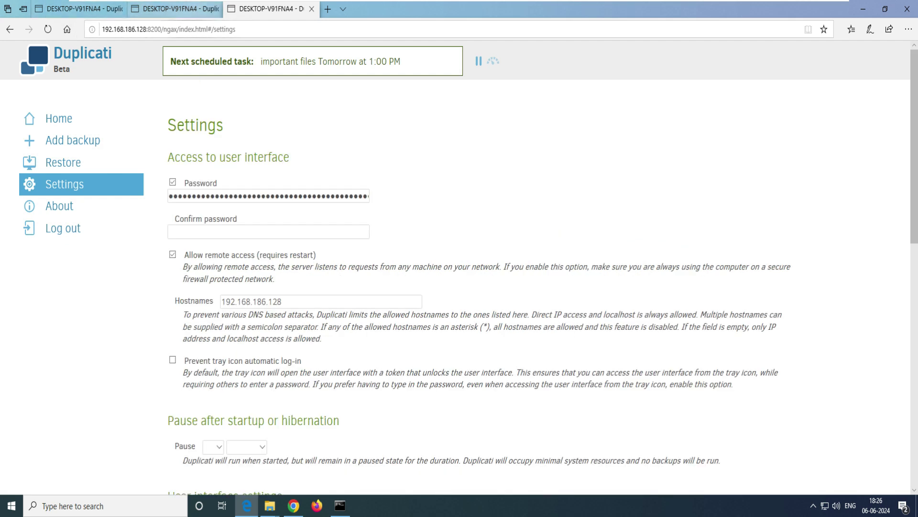
Step: Log out of Duplicati in the first localhost:8200 tab and reload its address to reach the login page
{"action": "left_click_drag", "start_coordinate": [199, 29], "coordinate": [171, 29]}
{"action": "left_click", "coordinate": [74, 9]}
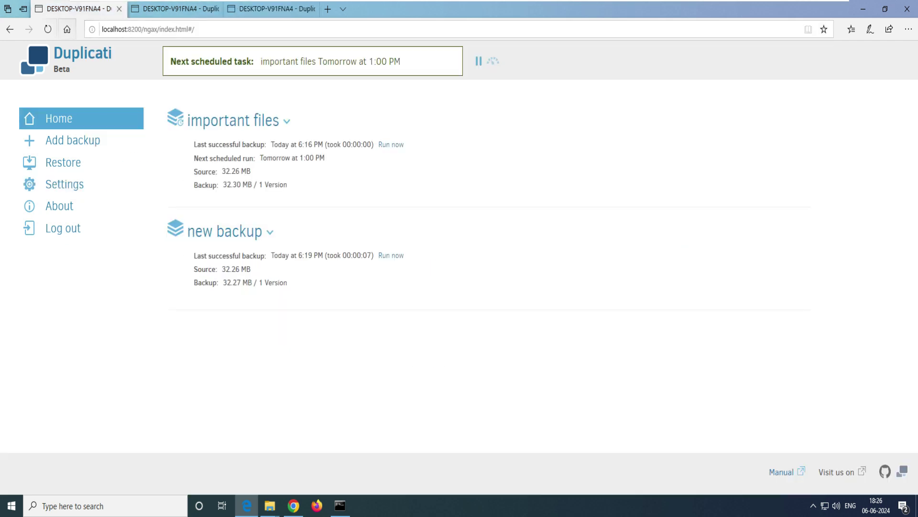
{"action": "left_click", "coordinate": [187, 29]}
{"action": "left_click", "coordinate": [63, 228]}
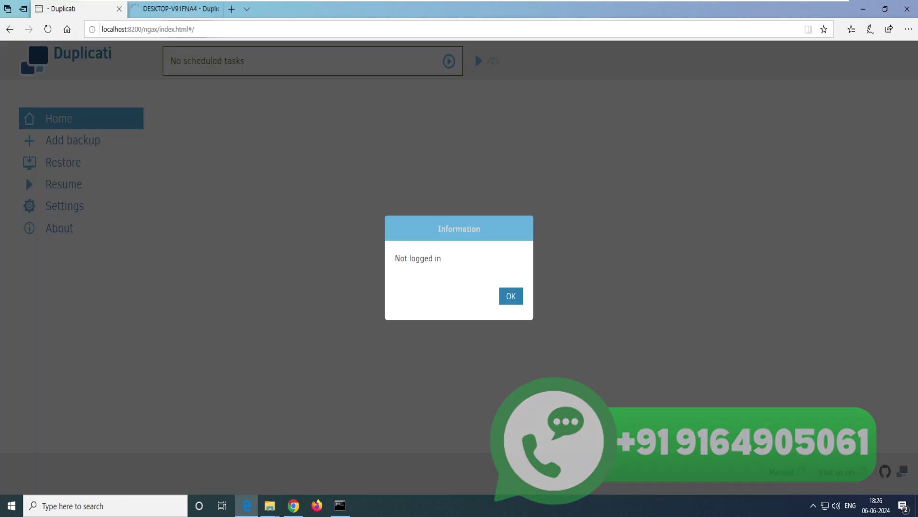
{"action": "key", "text": "ctrl+l"}
{"action": "key", "text": "Return"}
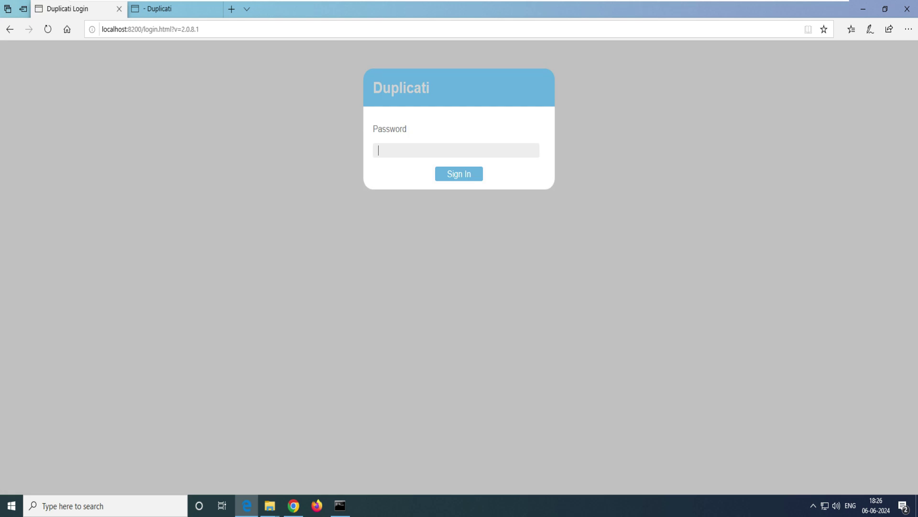